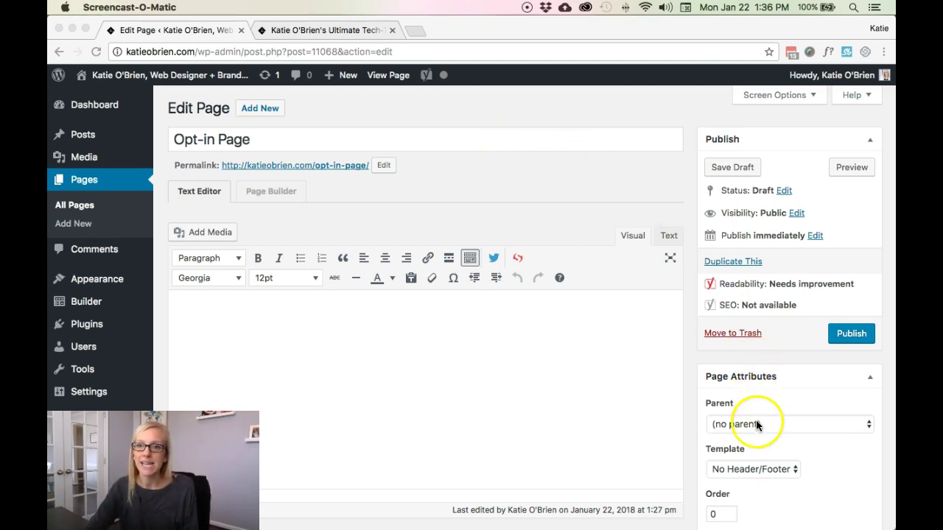
Keep the page template set to No Header/Footer.
scroll(793, 430, down, 2)
click(779, 432)
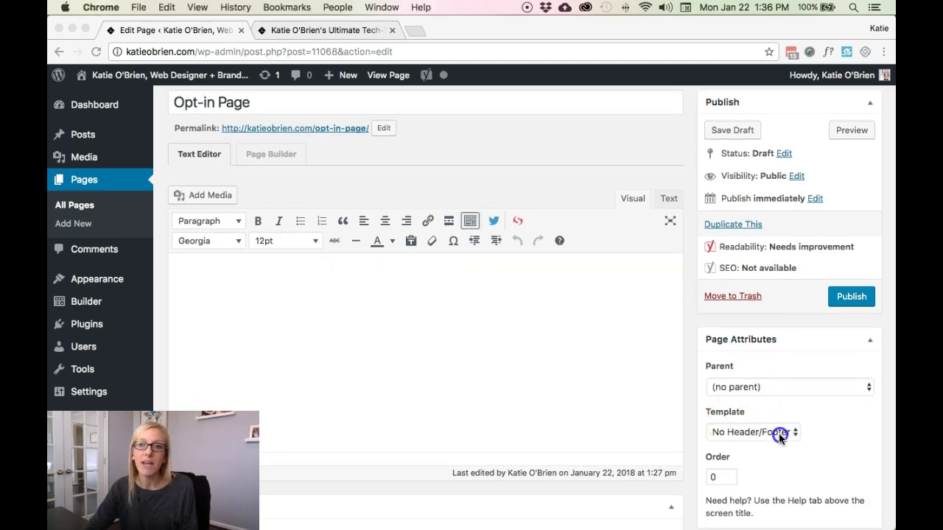
click(775, 433)
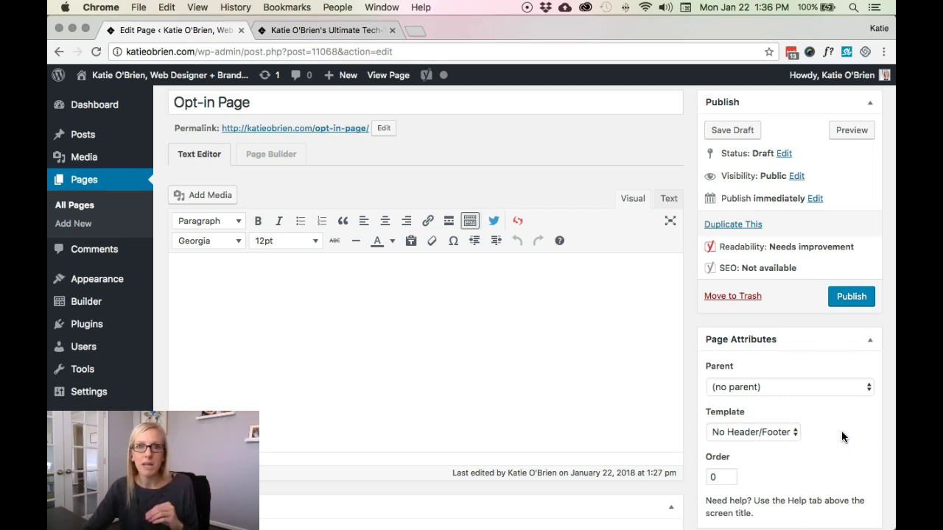
click(757, 433)
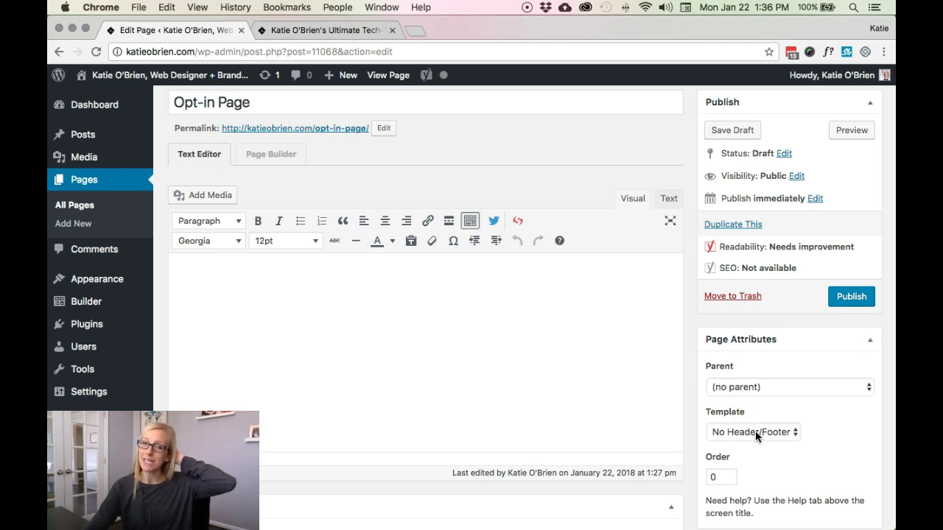
click(763, 440)
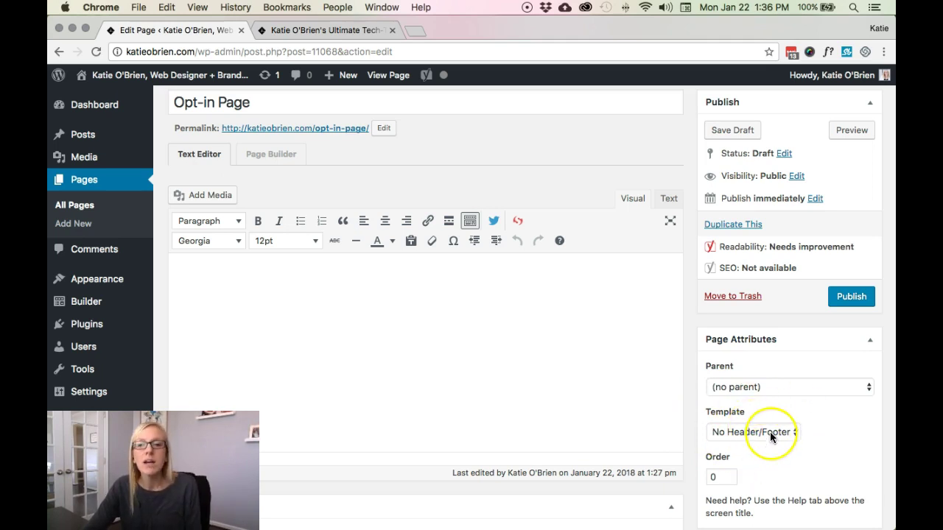
scroll(637, 375, up, 1)
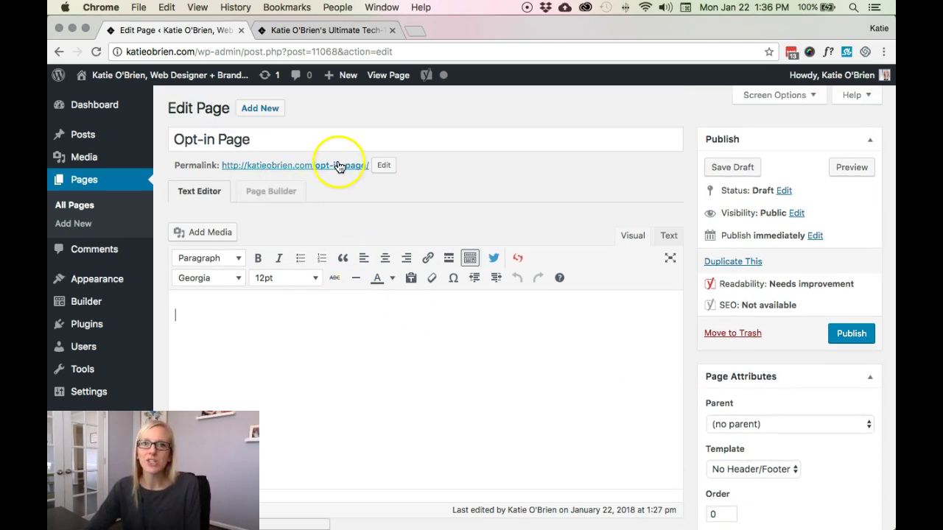
Change the permalink slug from opt-in-page to 3steps.
click(384, 167)
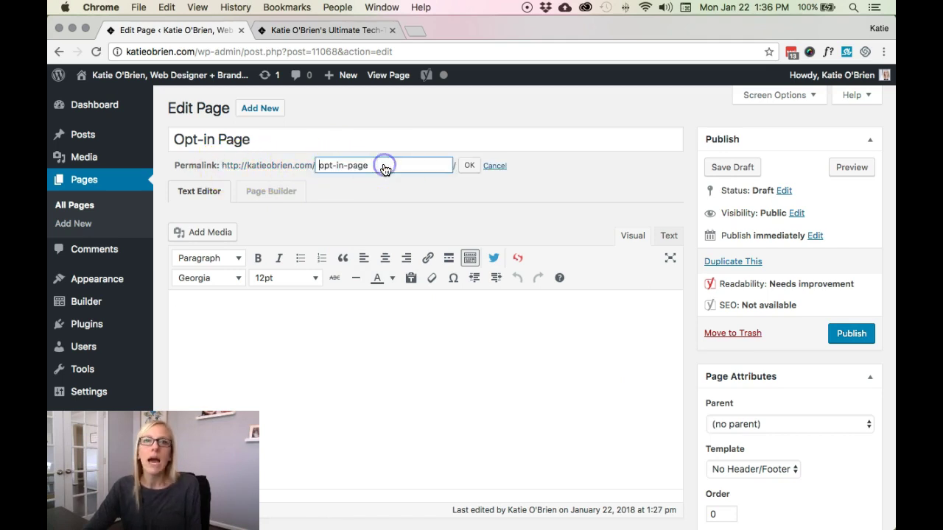
triple_click(384, 168)
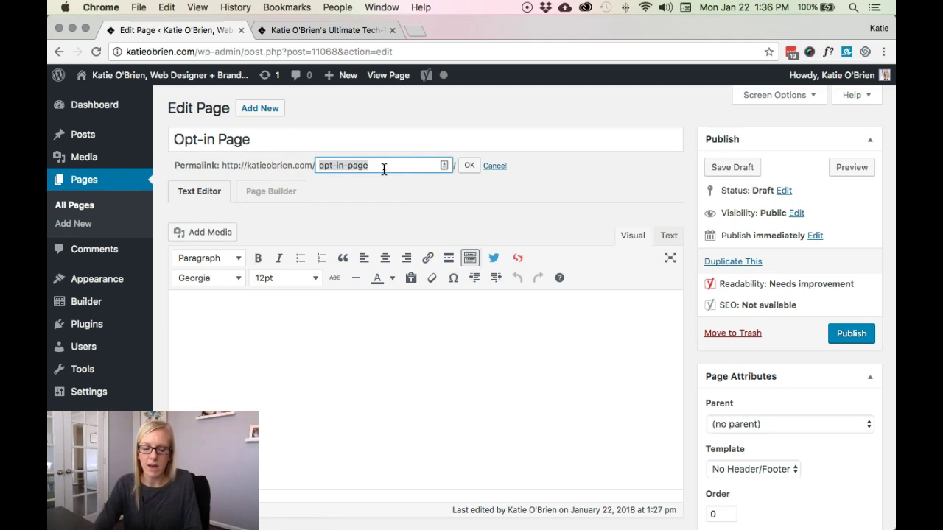
text(3steps)
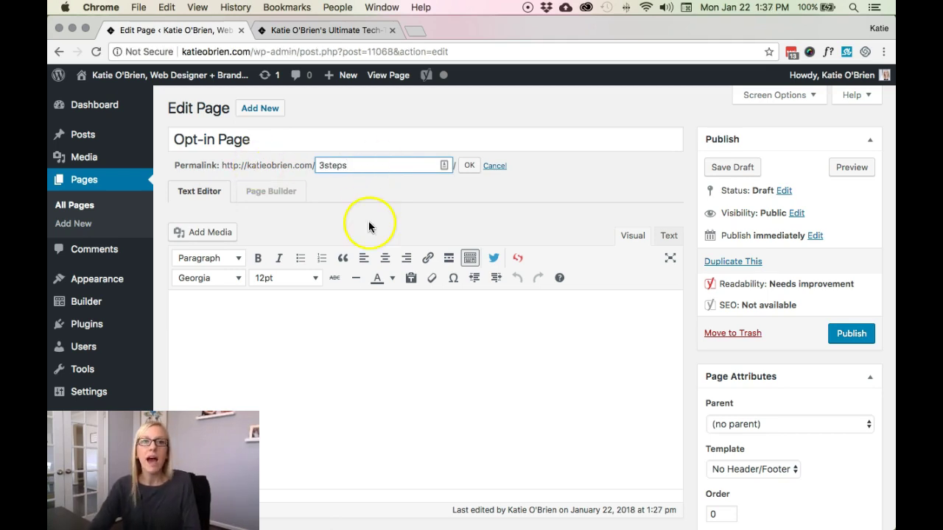
click(469, 165)
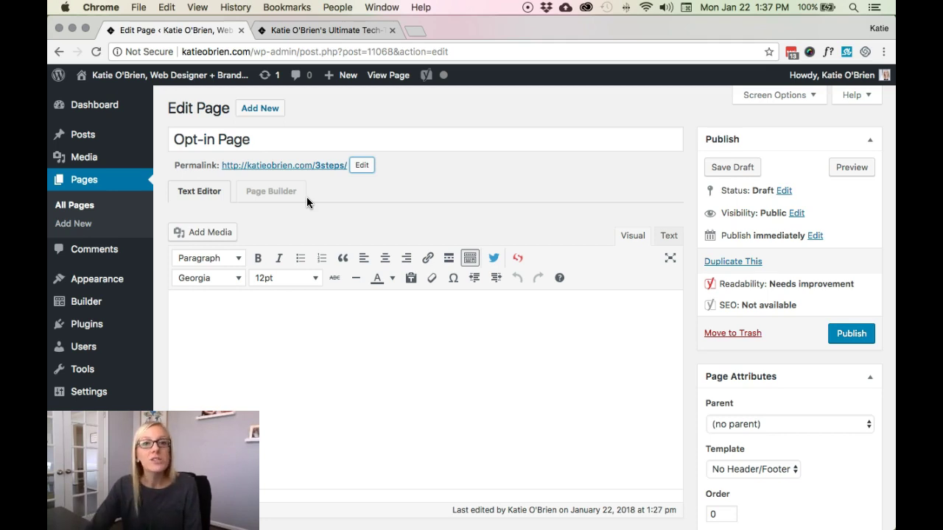
Launch the Beaver Builder page builder on the empty Opt-in Page.
click(287, 196)
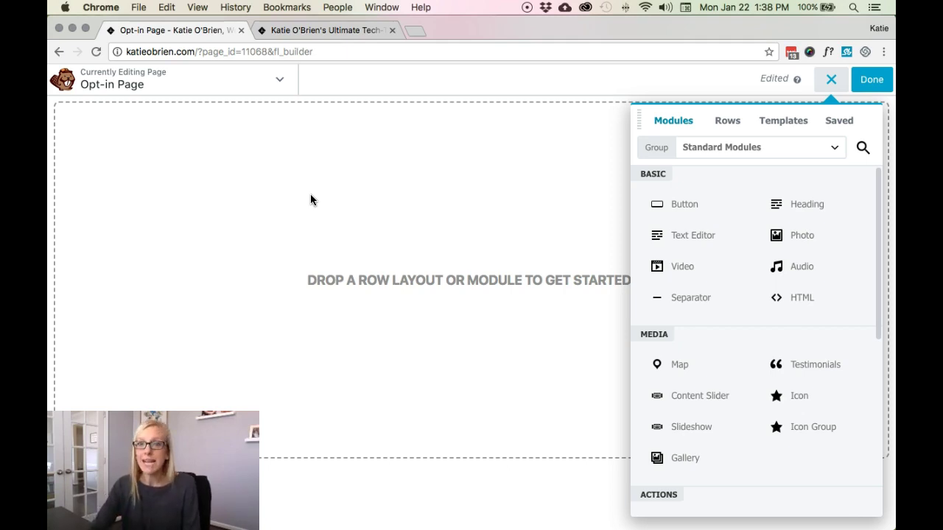
Search the modules for 'subsc' and place a Subscribe Form module on the page.
click(863, 147)
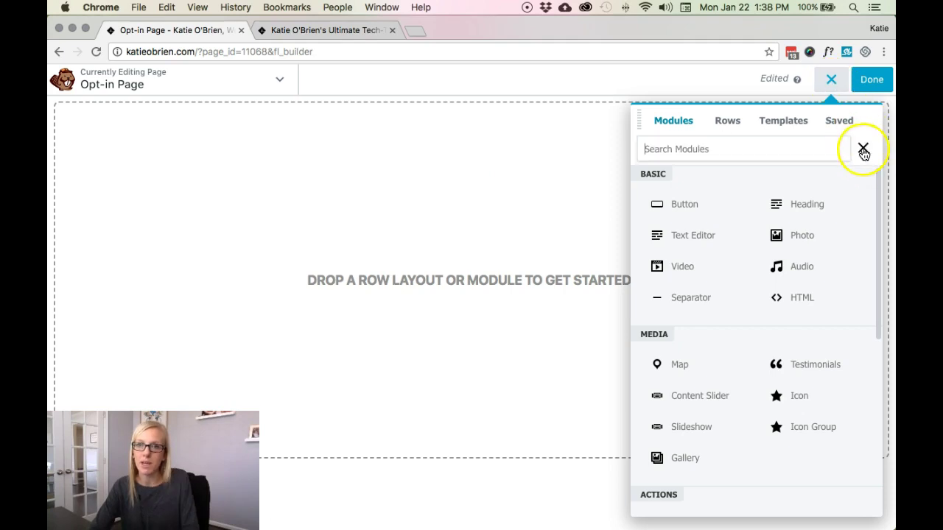
text(subsrib)
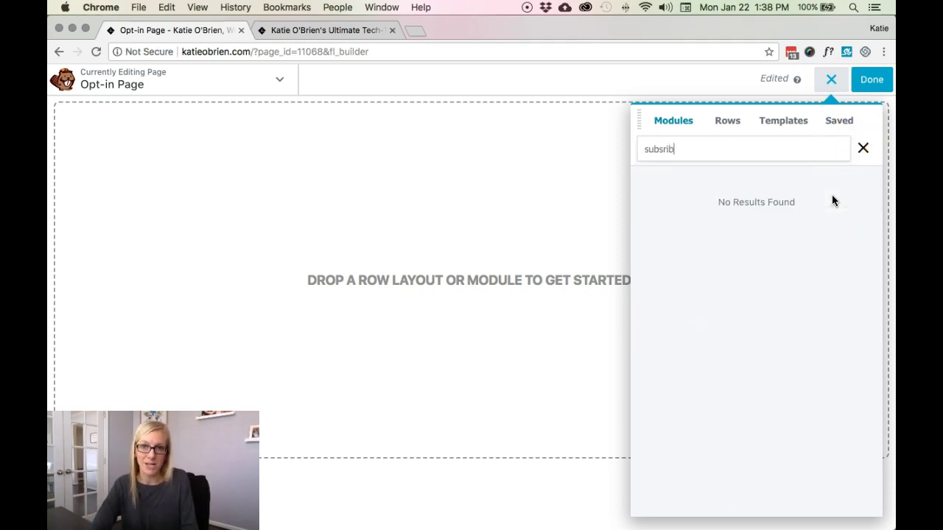
key(BackSpace)
key(BackSpace)
key(BackSpace)
text(c)
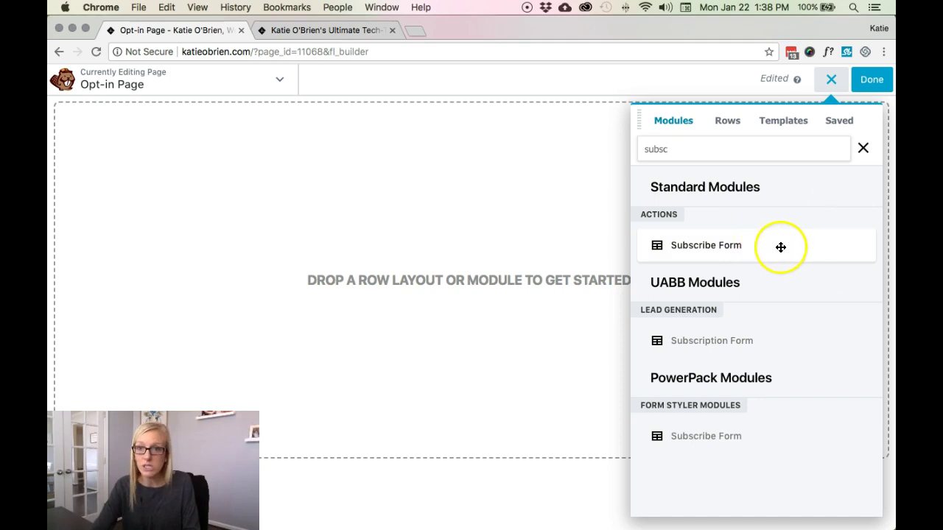
drag(800, 244, 436, 278)
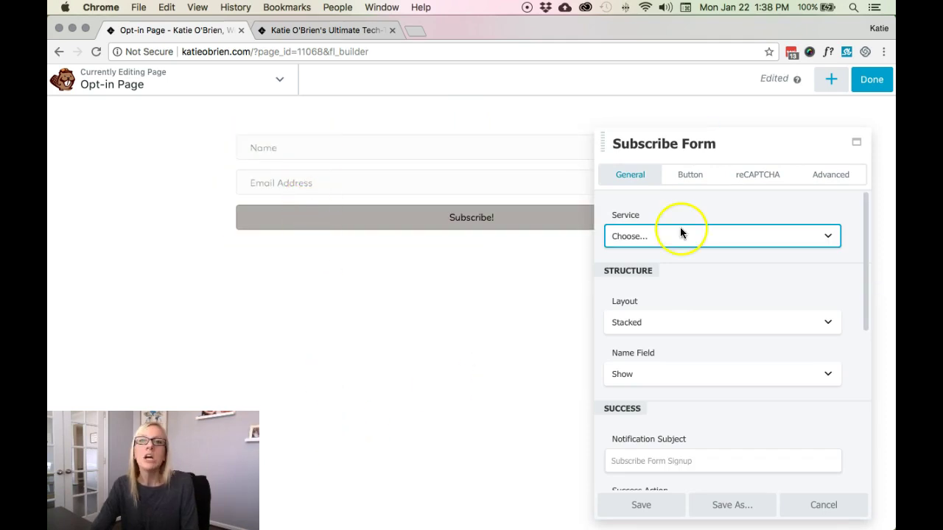
Set the form's service to MailChimp with the connected account and the website's mailing list.
click(763, 236)
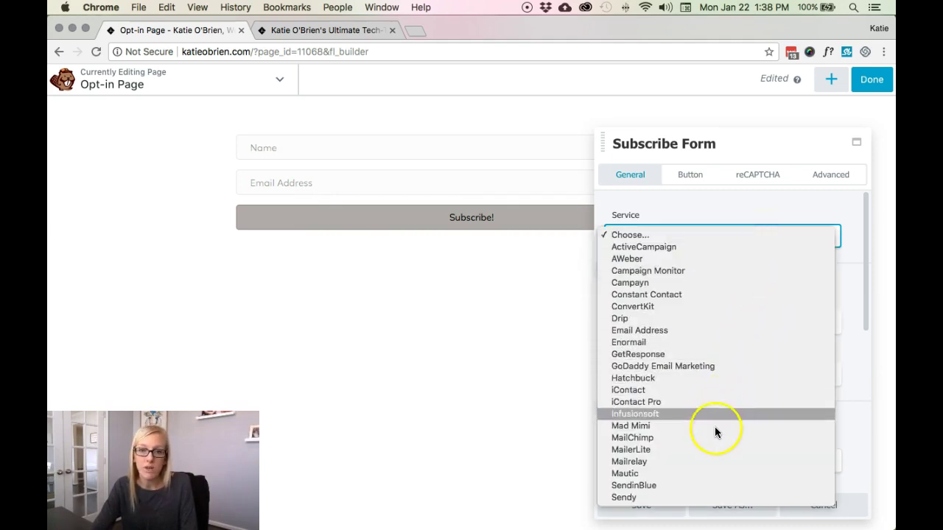
click(714, 437)
click(683, 287)
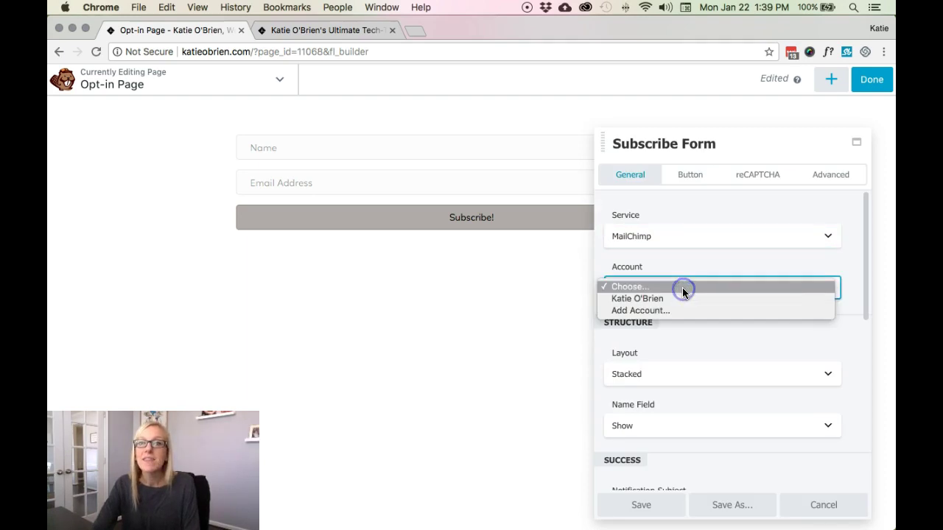
click(631, 298)
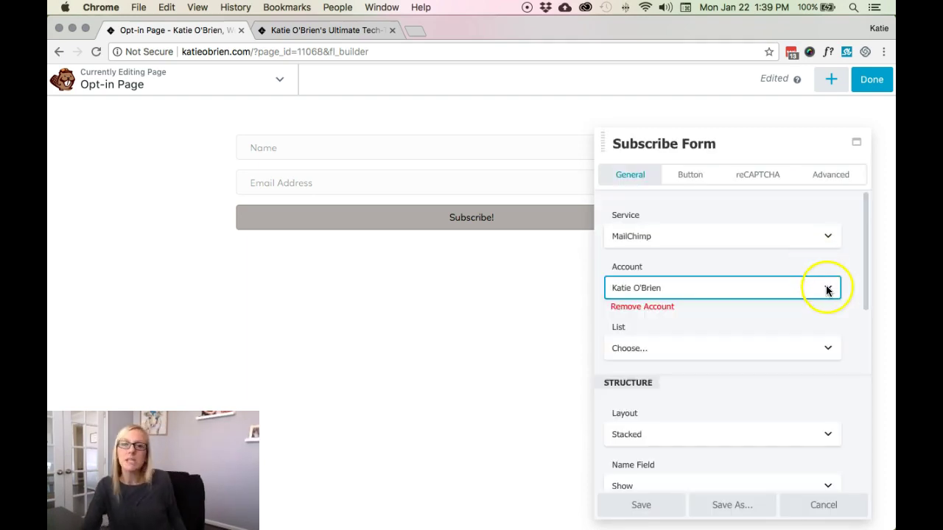
click(698, 348)
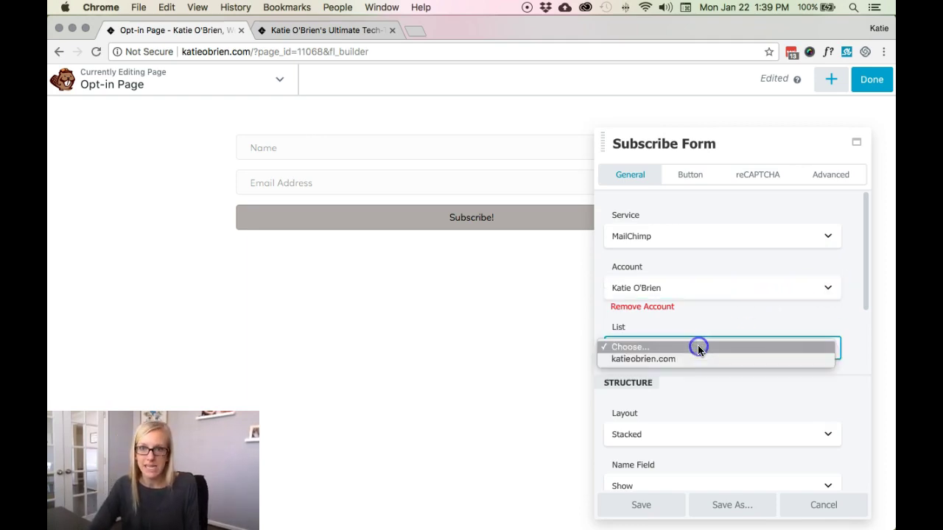
click(695, 358)
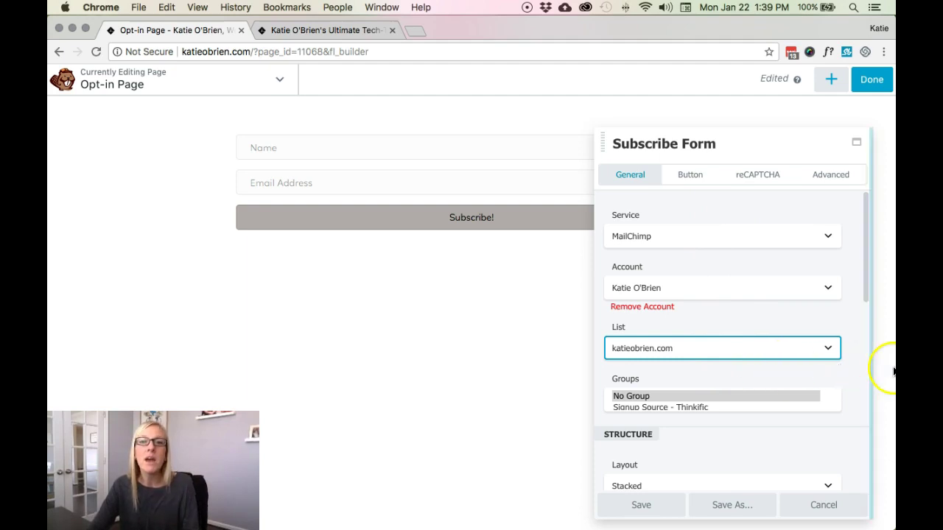
scroll(822, 375, down, 3)
scroll(754, 370, down, 3)
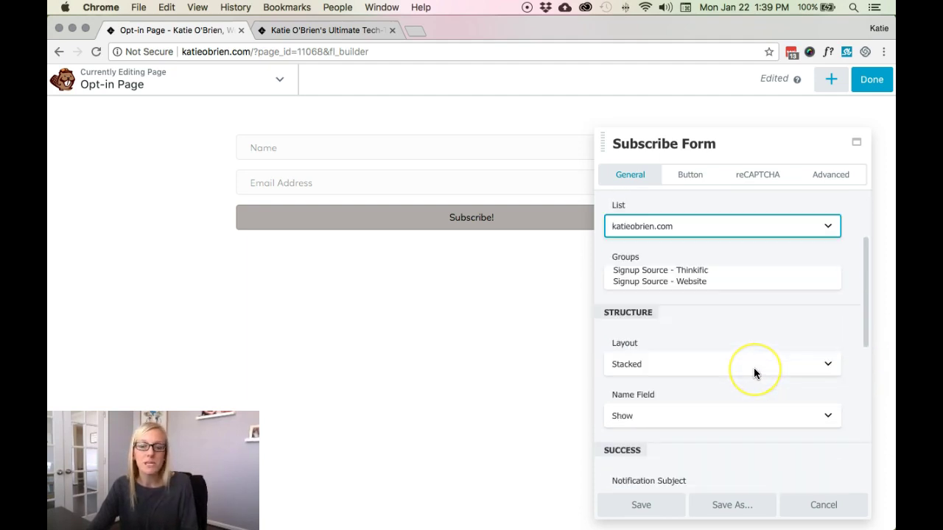
scroll(753, 369, up, 5)
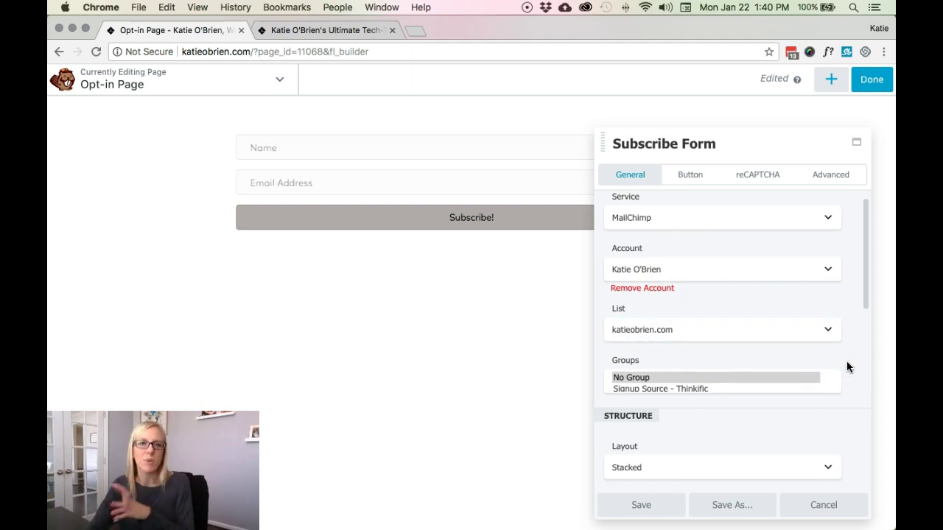
Switch the subscribe form to the Inline layout.
scroll(847, 361, down, 5)
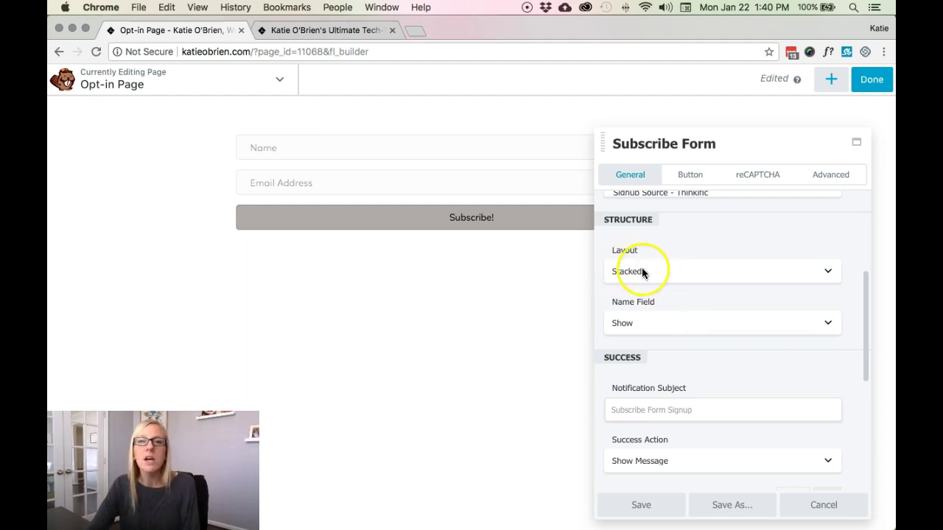
click(671, 271)
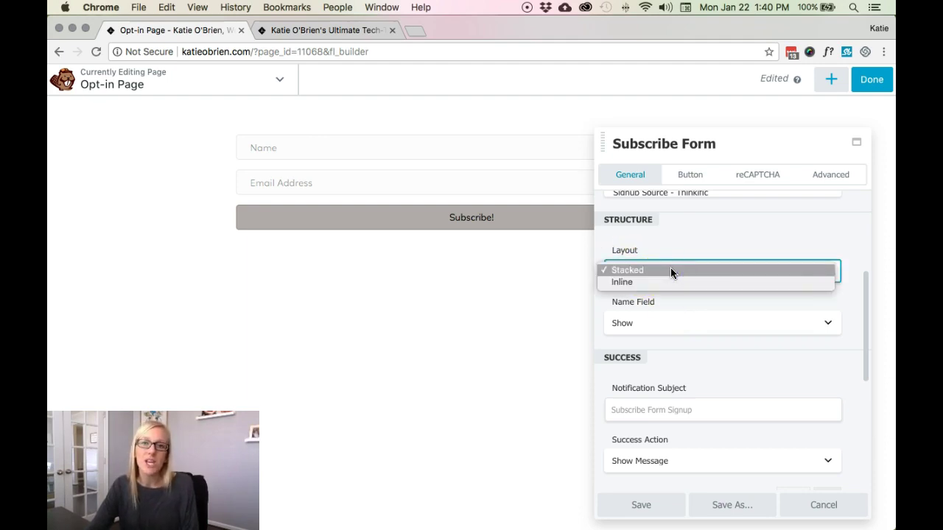
click(666, 281)
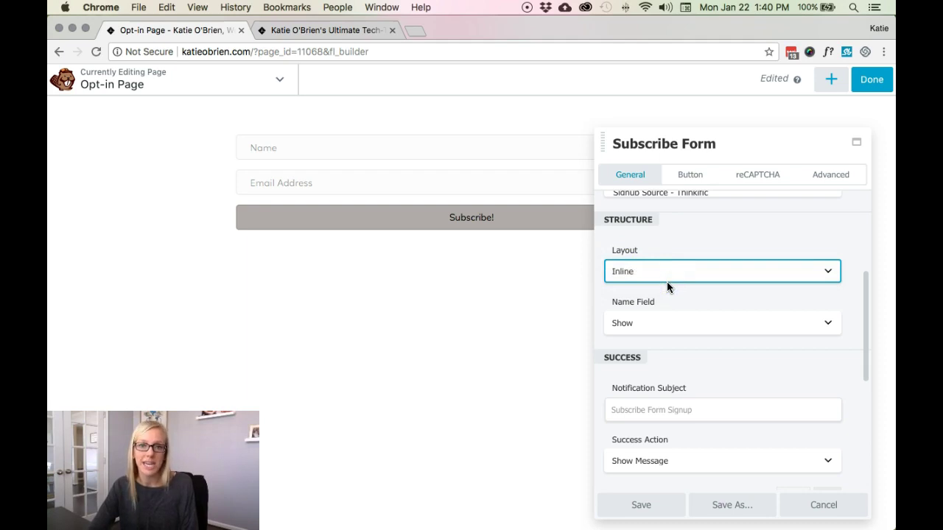
click(391, 282)
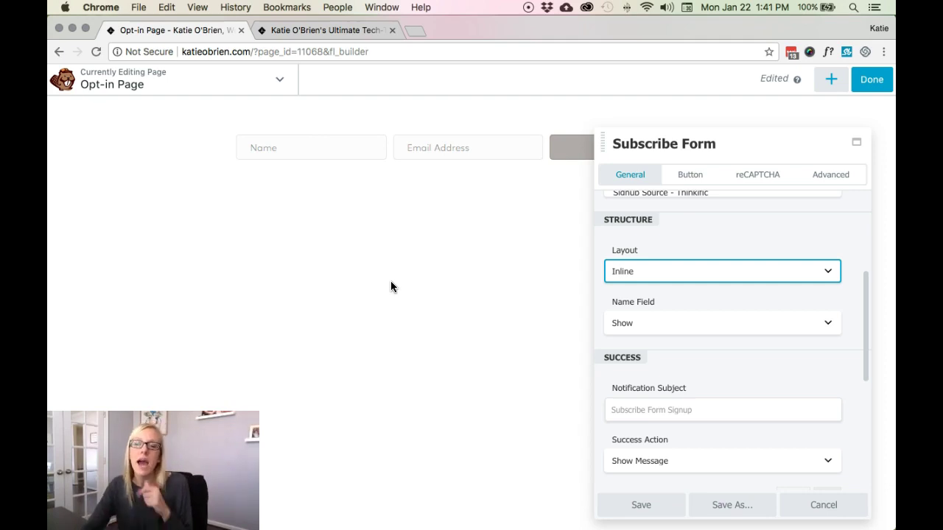
Set the Name Field to Show after briefly hiding it.
click(669, 324)
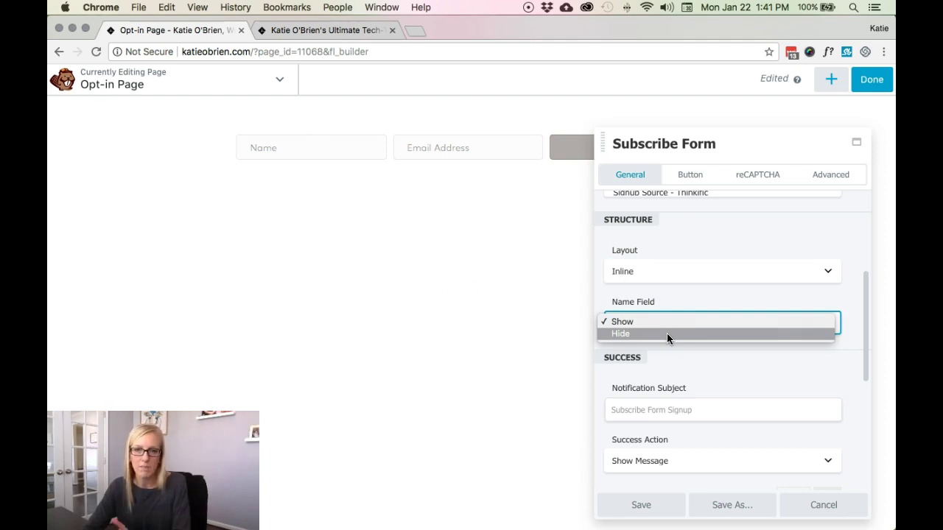
click(667, 333)
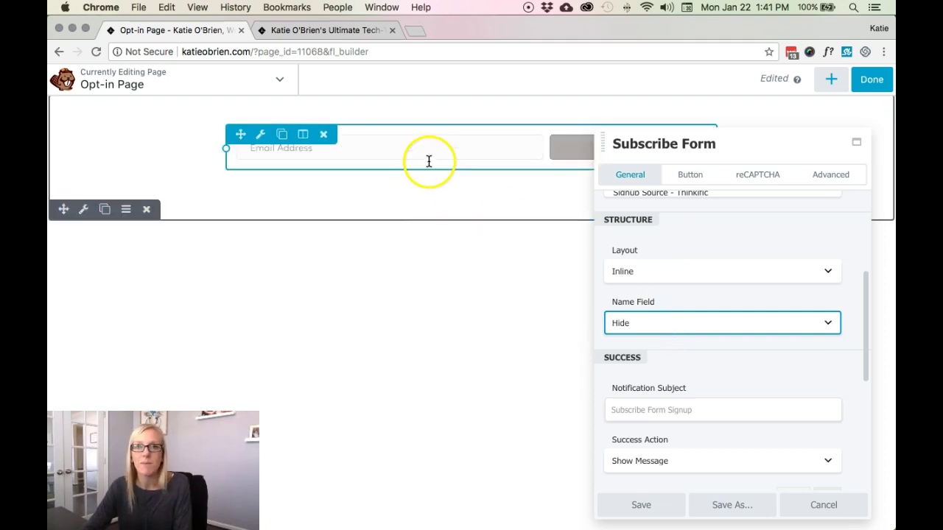
click(712, 322)
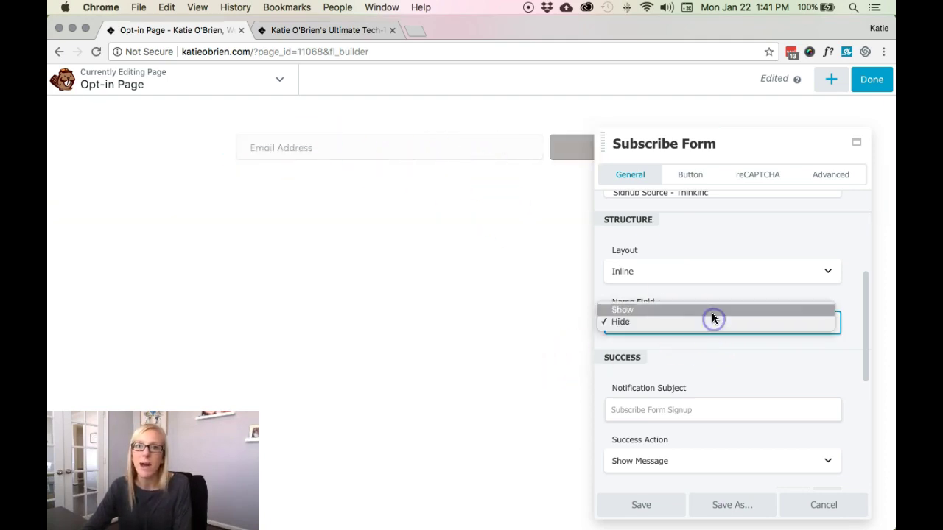
click(712, 311)
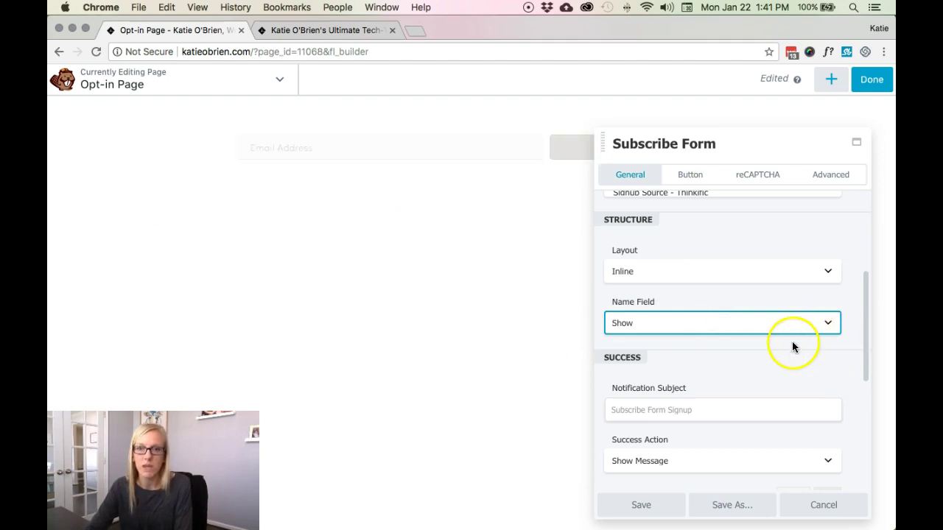
Set the Success Action to Redirect, ready for a Success URL.
scroll(750, 340, down, 1)
scroll(750, 340, down, 4)
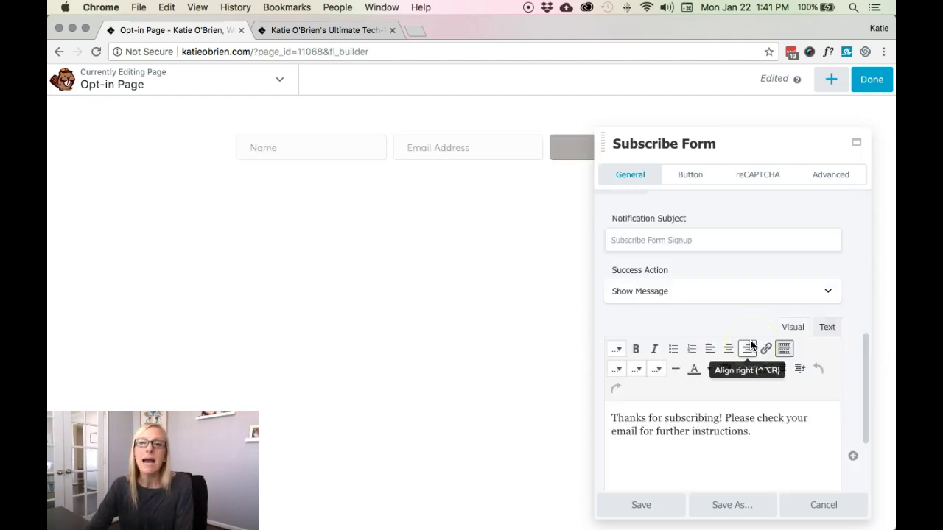
scroll(685, 417, down, 3)
click(693, 358)
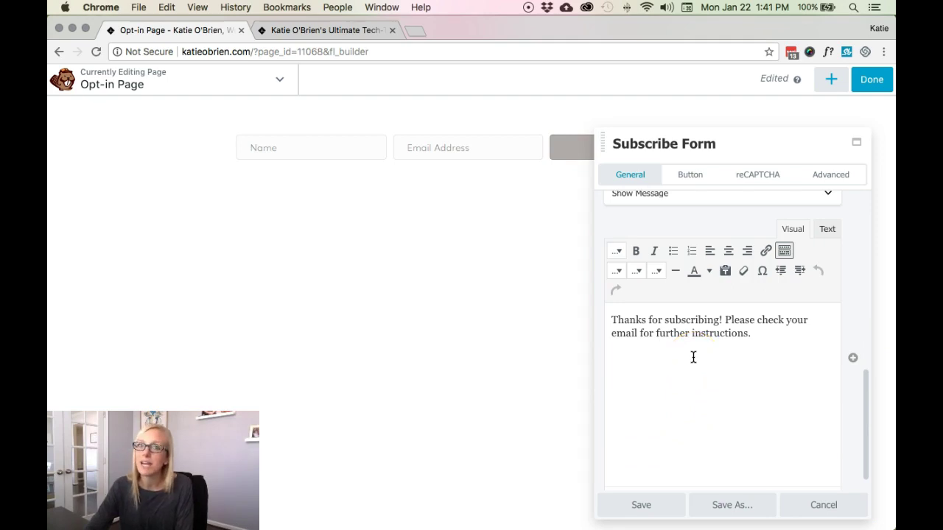
scroll(694, 359, up, 2)
click(683, 371)
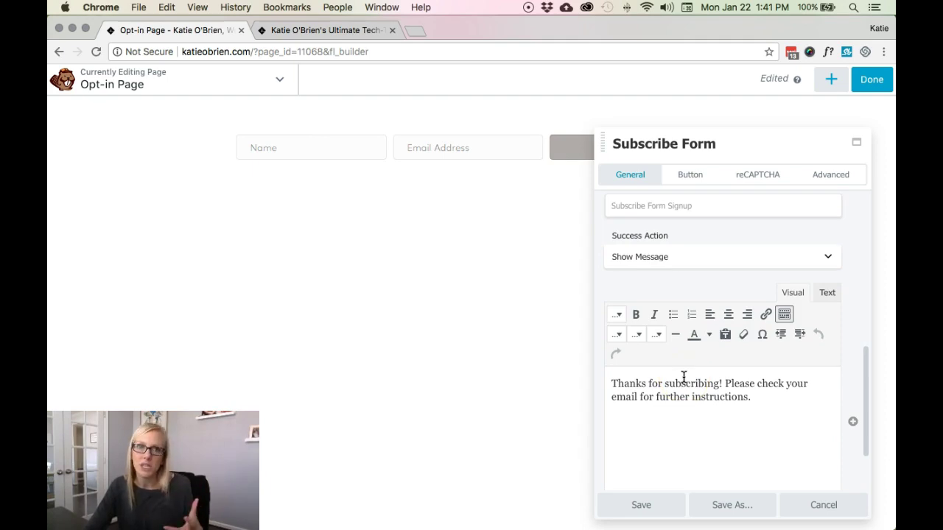
click(688, 366)
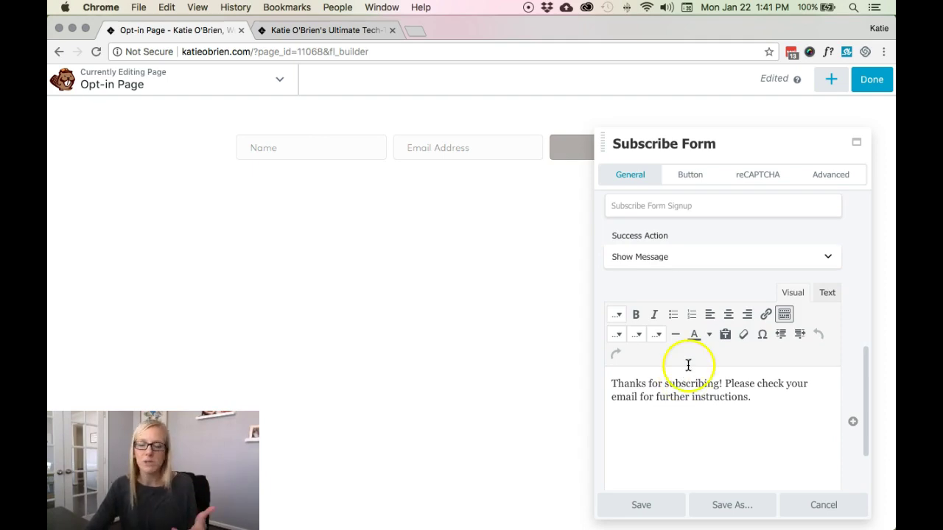
click(657, 257)
click(643, 268)
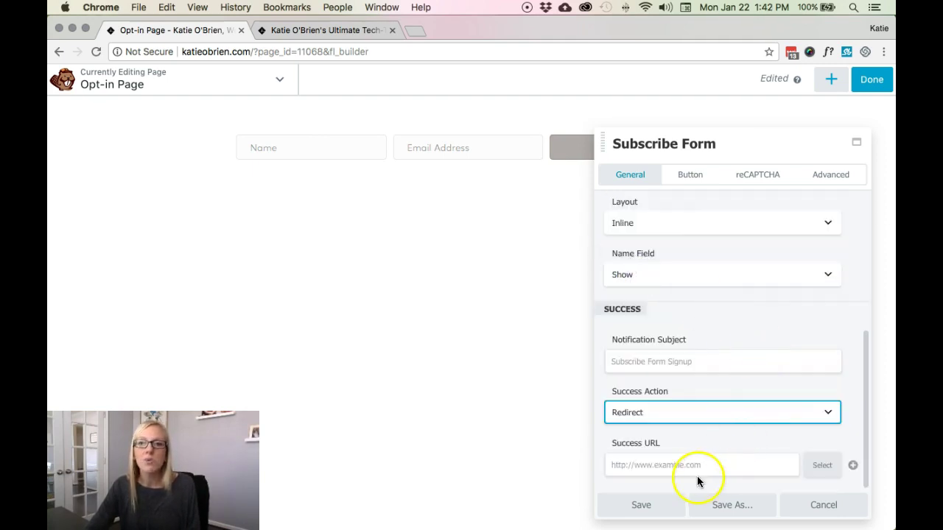
click(655, 466)
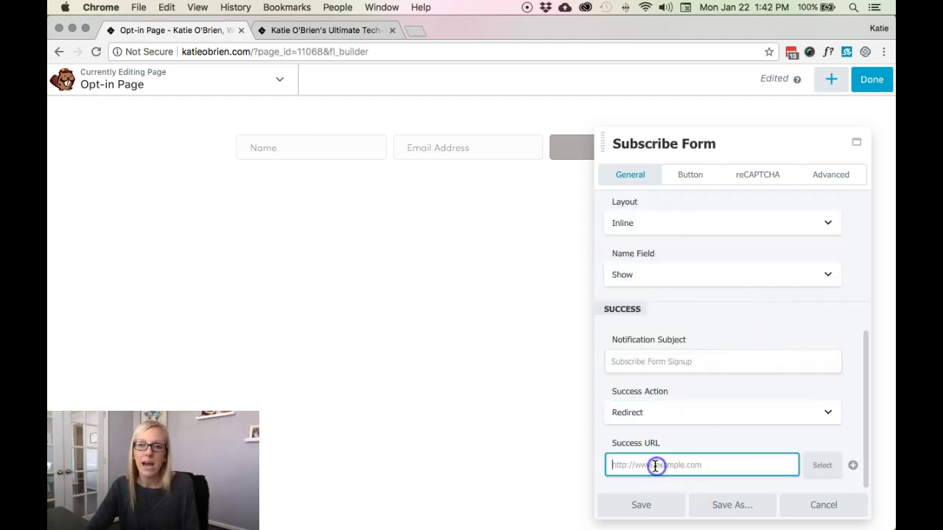
Point the Success URL to the 'Subscribe - Thank you!' page found by searching 'thank'.
click(824, 468)
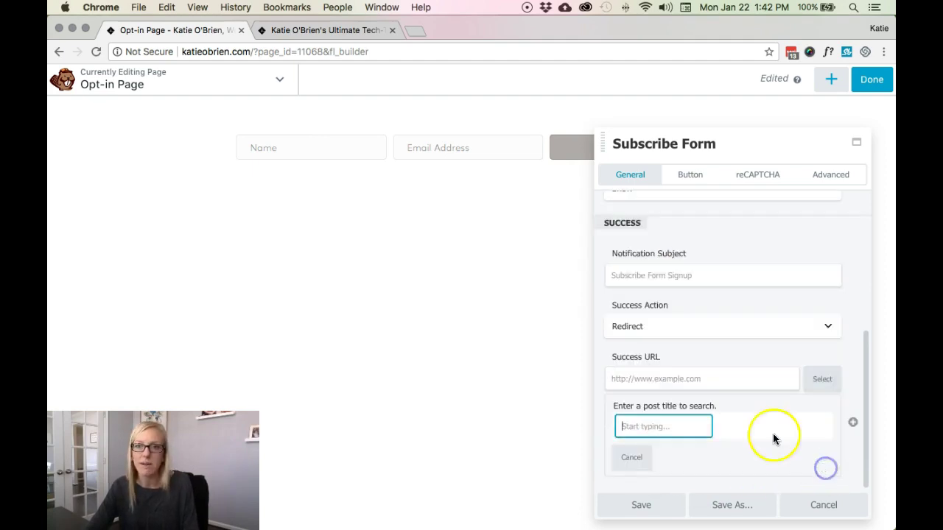
text(thank)
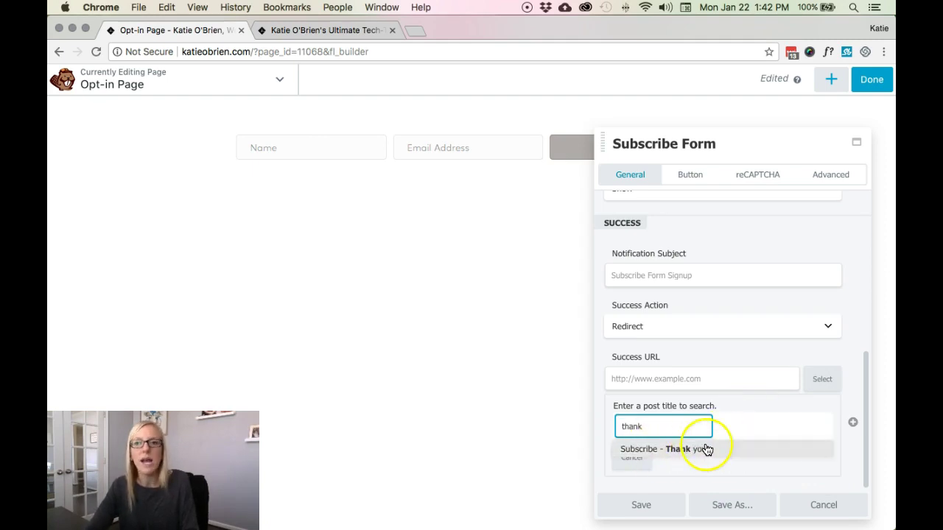
click(703, 447)
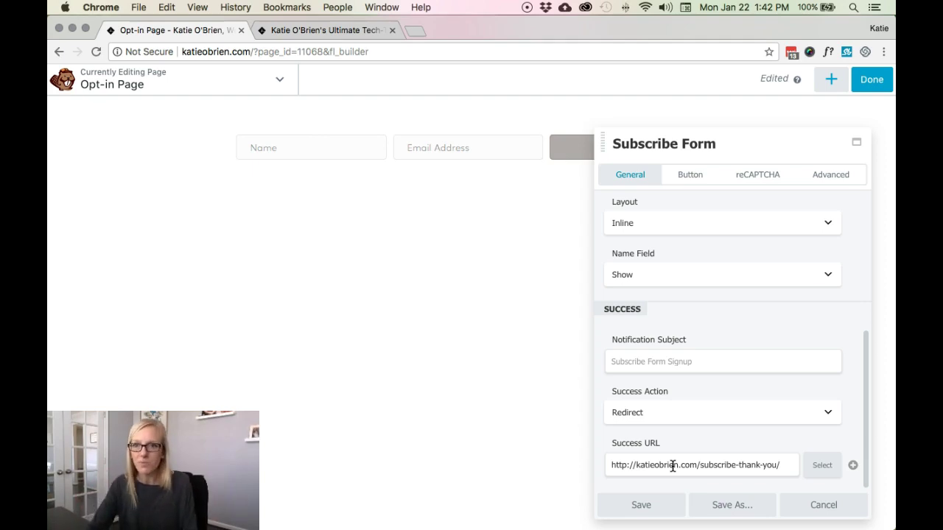
Replace the button text 'Subscribe!' with 'Download Free!' and move the settings panel left.
click(692, 182)
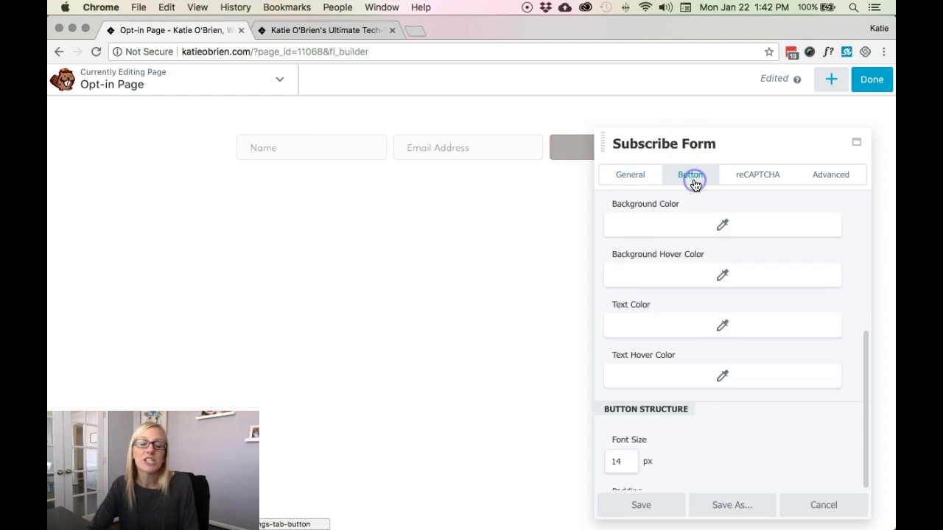
text(!)
triple_click(690, 236)
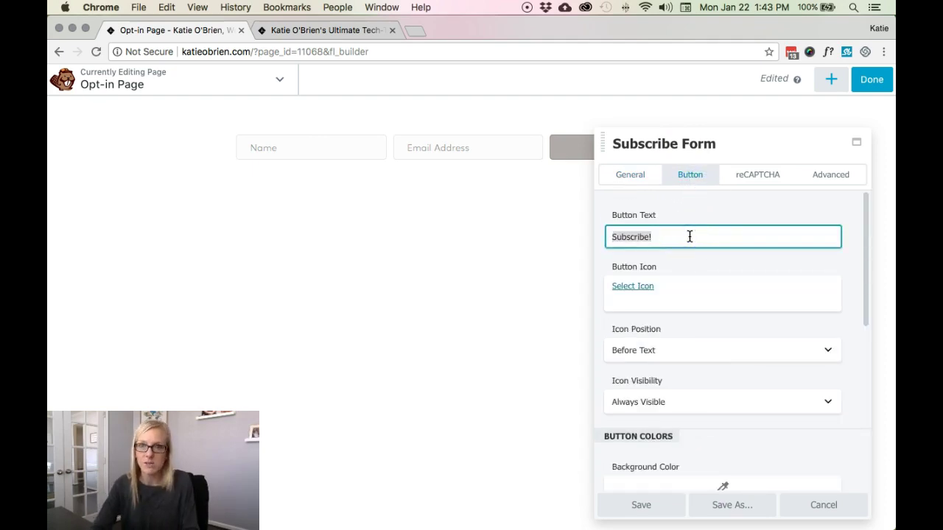
drag(737, 143, 222, 133)
text(Down)
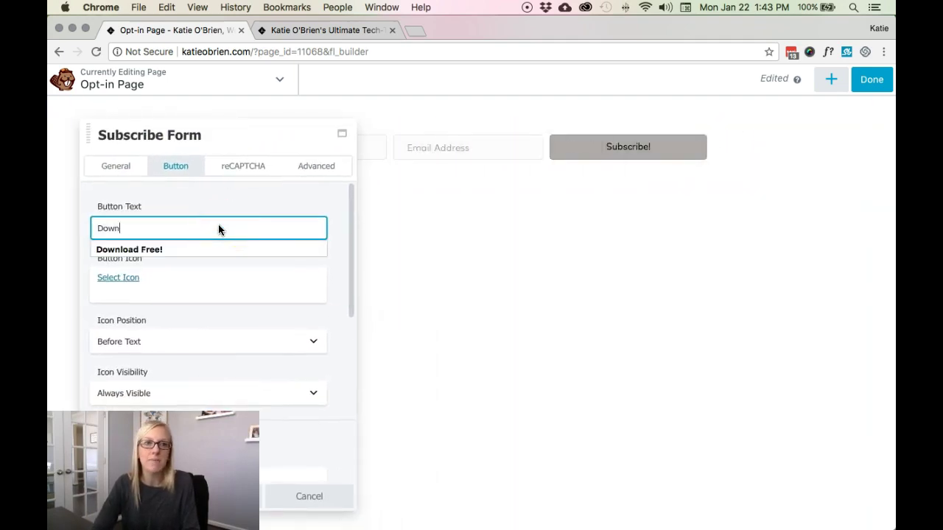
key(Down)
key(Tab)
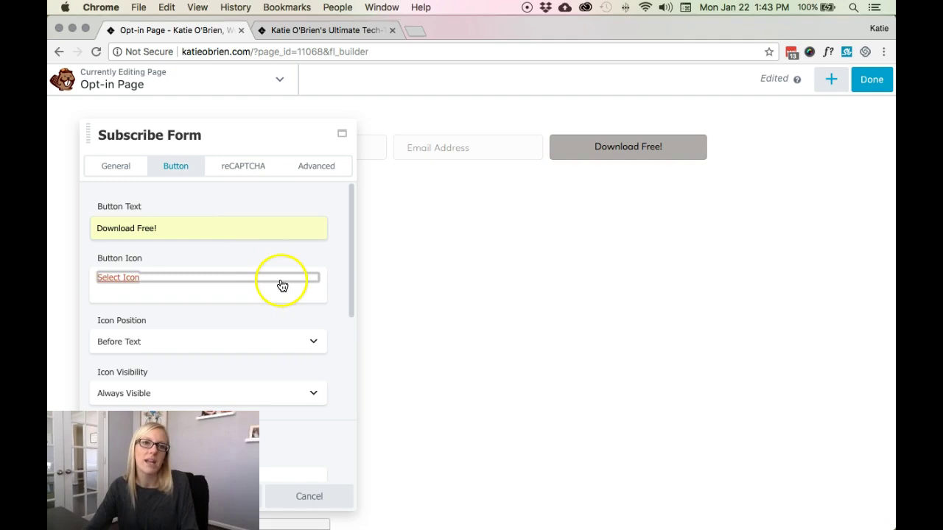
scroll(209, 288, down, 3)
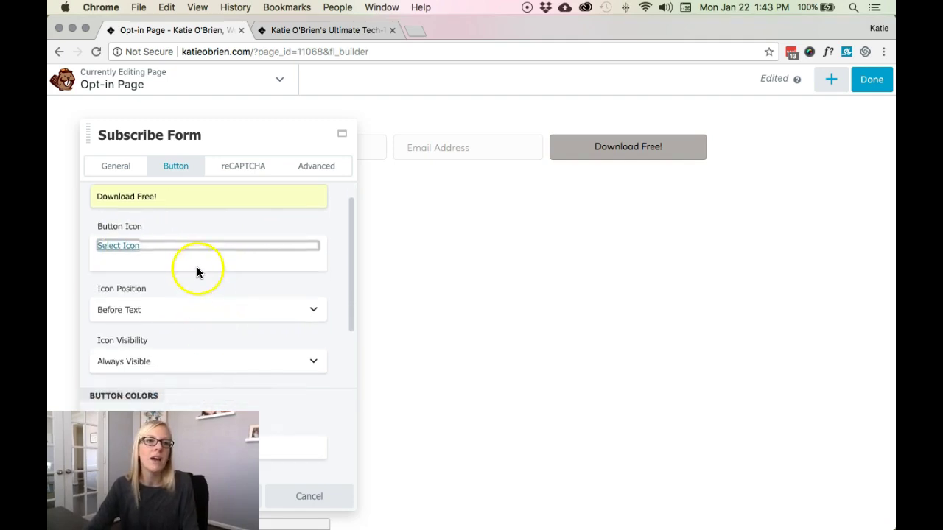
scroll(214, 293, down, 10)
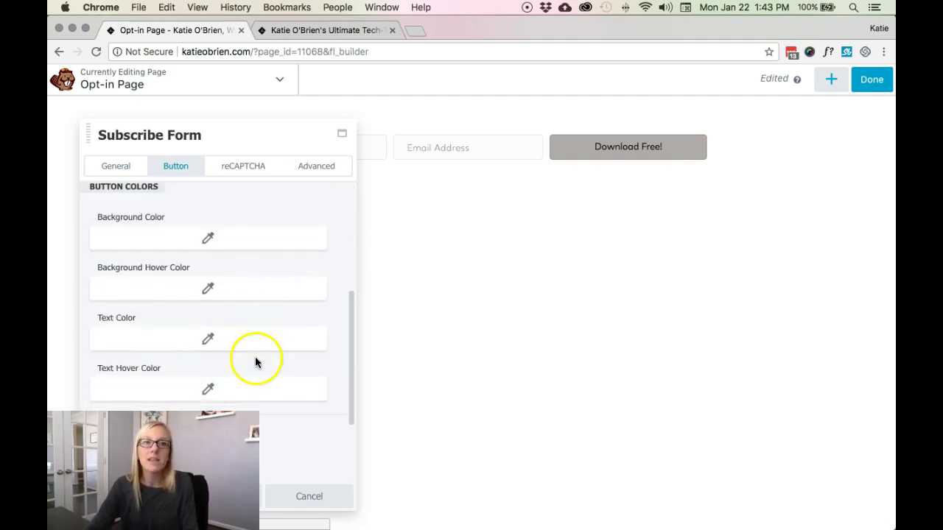
Check the button's preset background colours without choosing one.
click(233, 240)
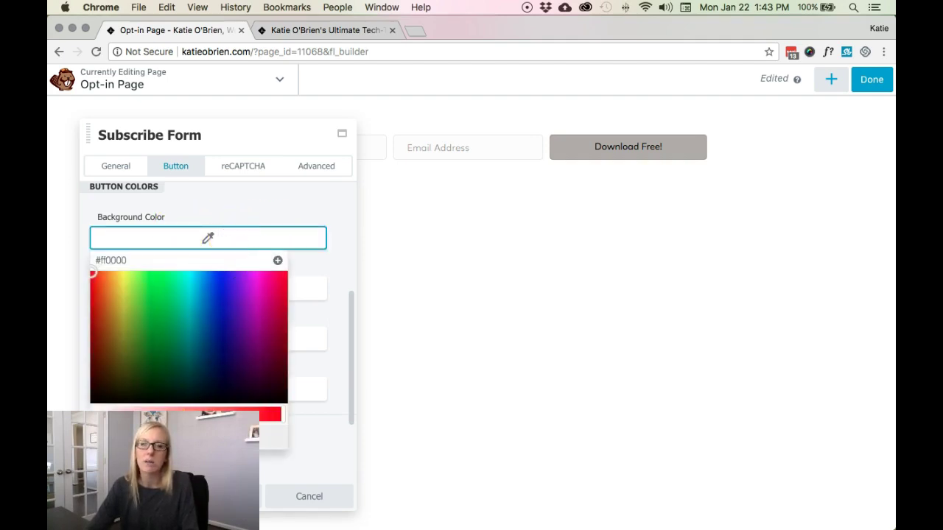
click(189, 438)
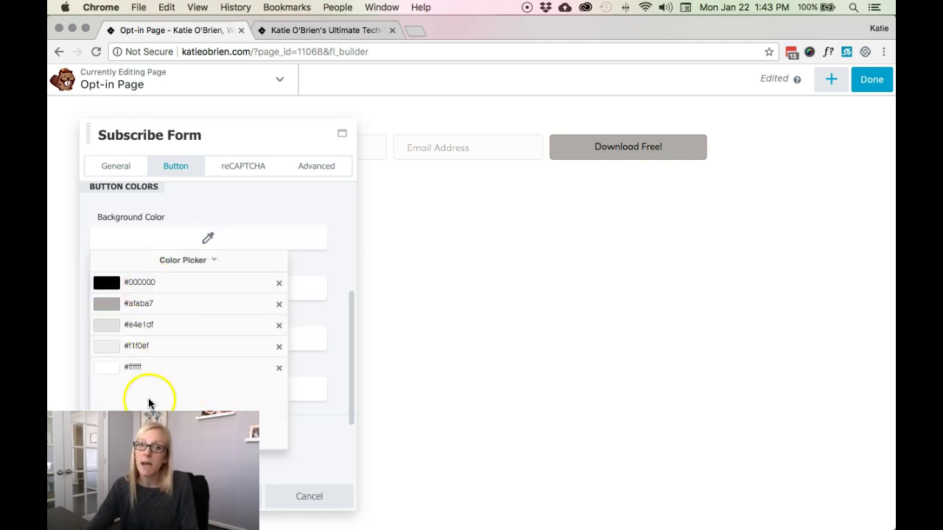
click(331, 275)
Check the button font size and padding, leaving them unchanged, then show the reCAPTCHA settings.
scroll(267, 297, down, 1)
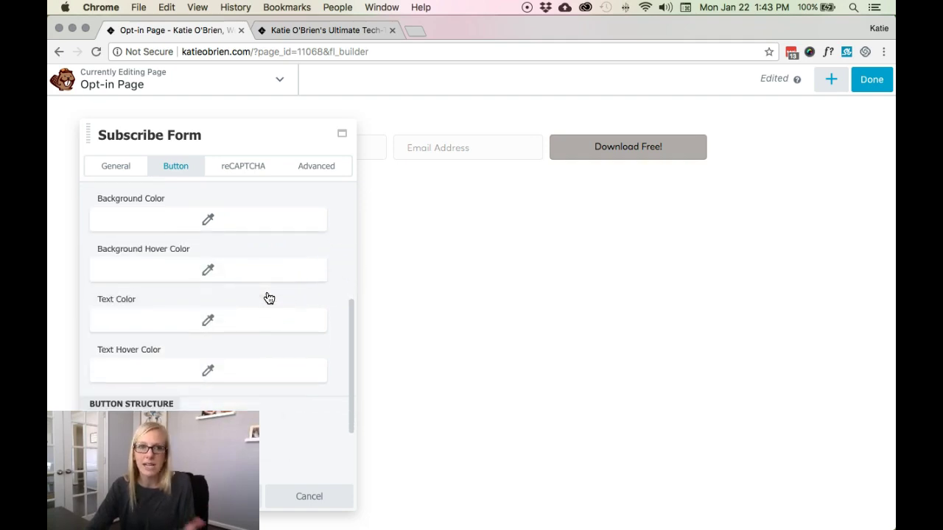
scroll(269, 298, down, 3)
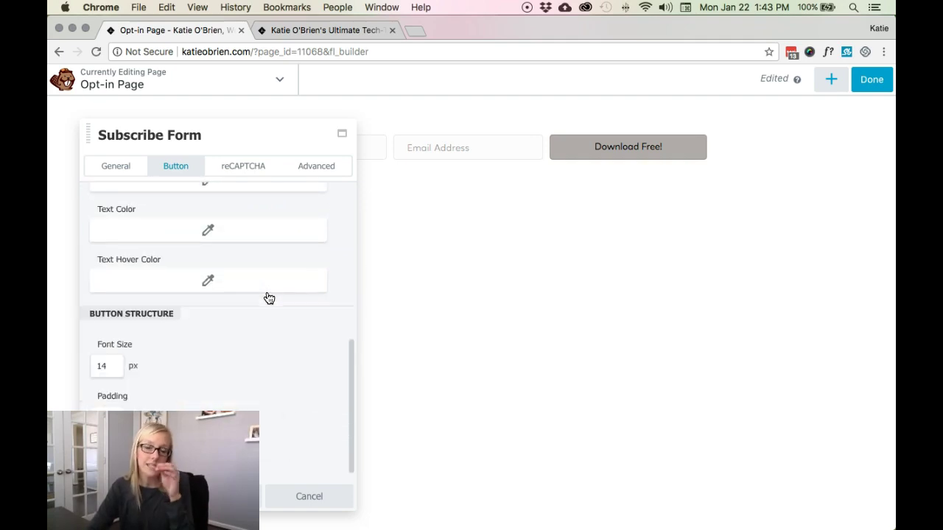
scroll(267, 292, down, 1)
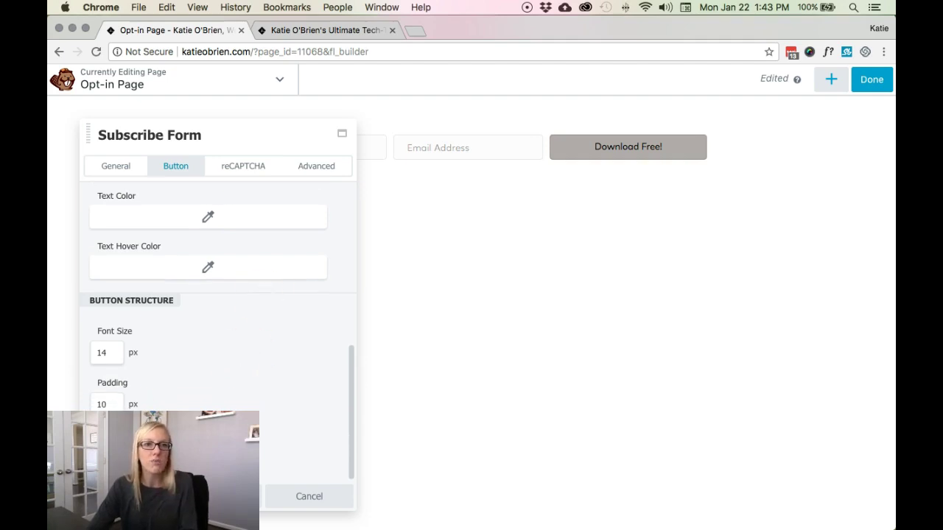
click(113, 357)
click(108, 404)
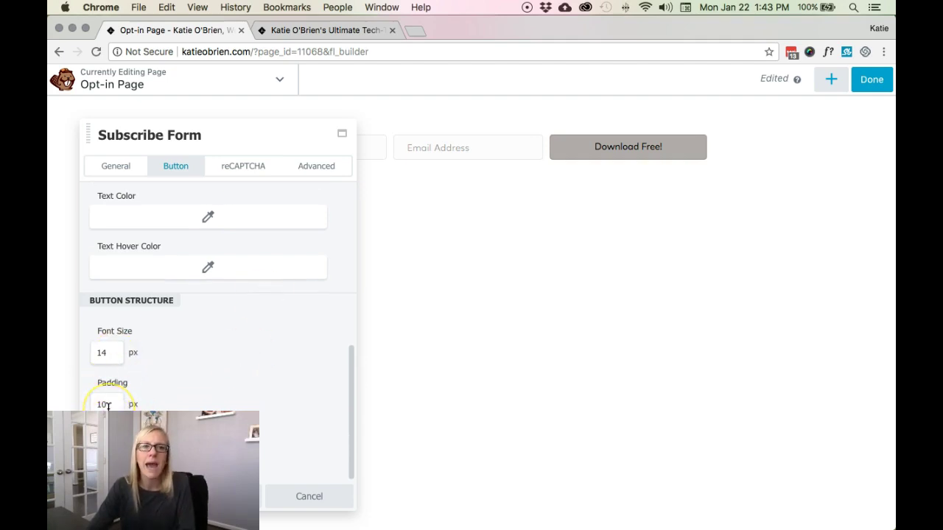
click(232, 171)
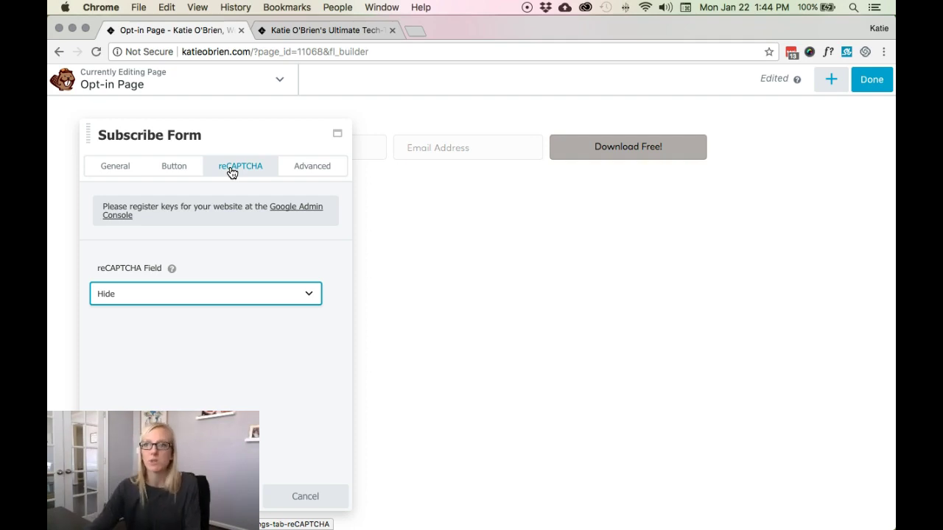
Save the form and add a Text Editor with 'Heading text.', 'Text for the body.', 'Instruction...'.
click(110, 496)
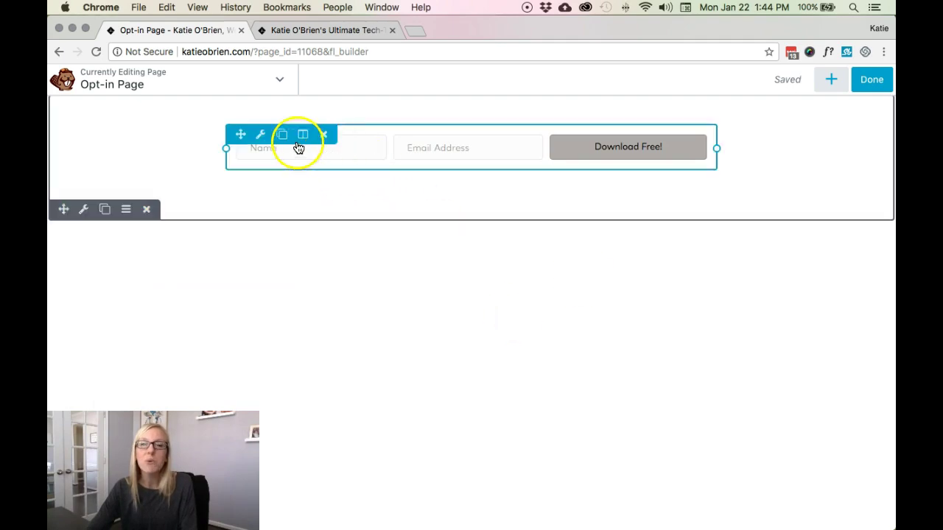
click(831, 79)
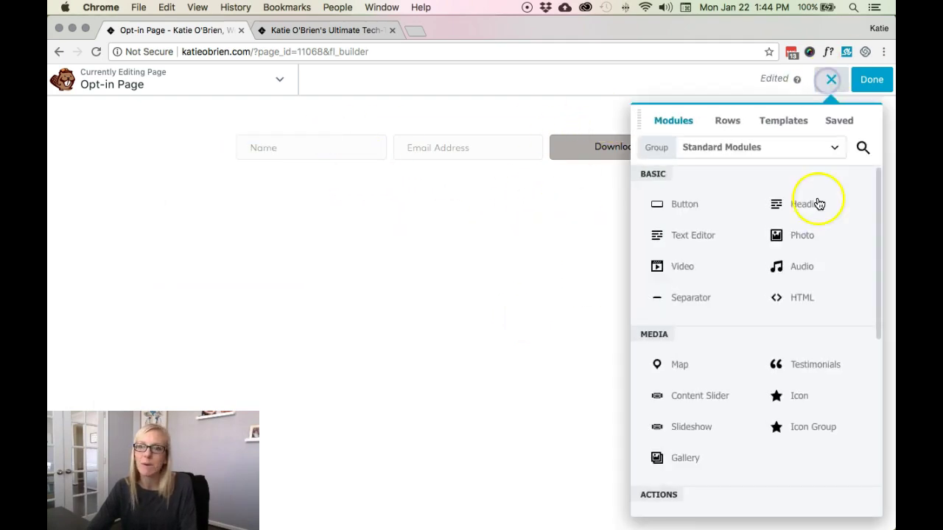
drag(729, 233, 391, 166)
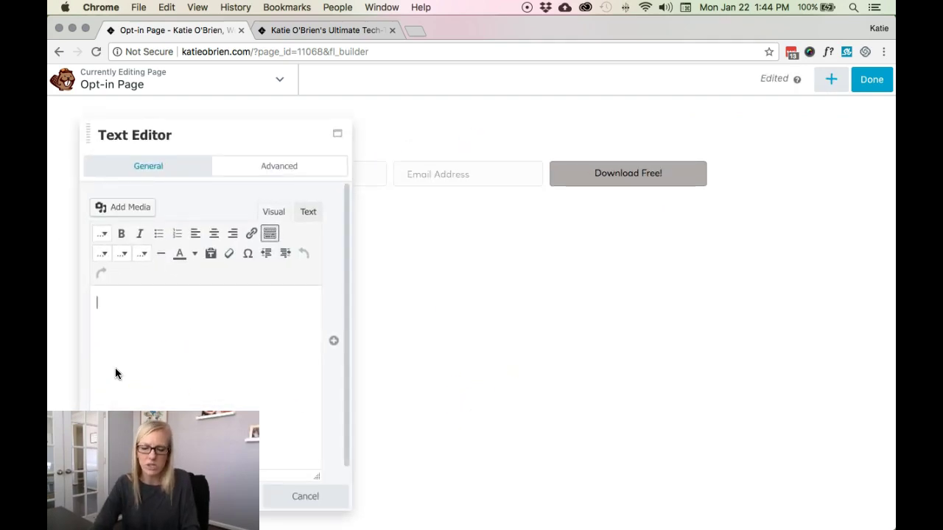
text(Heading text.)
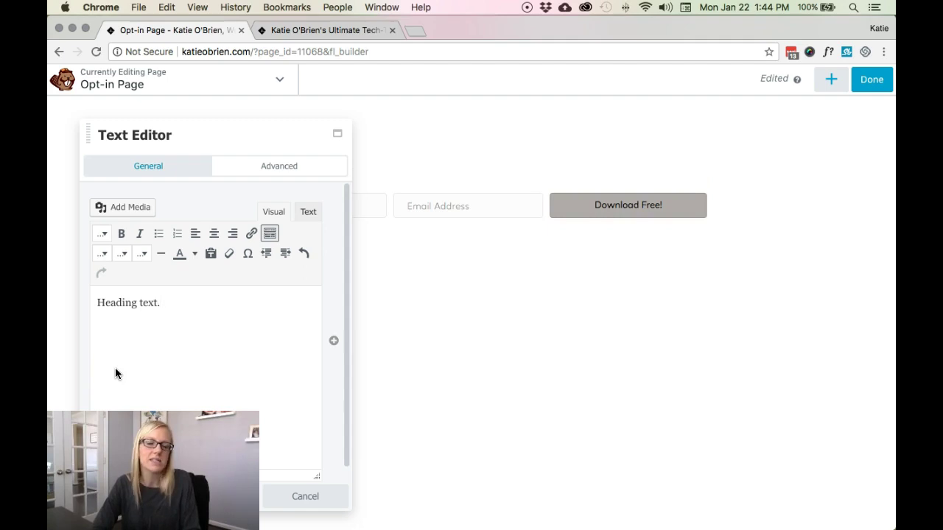
key(Return)
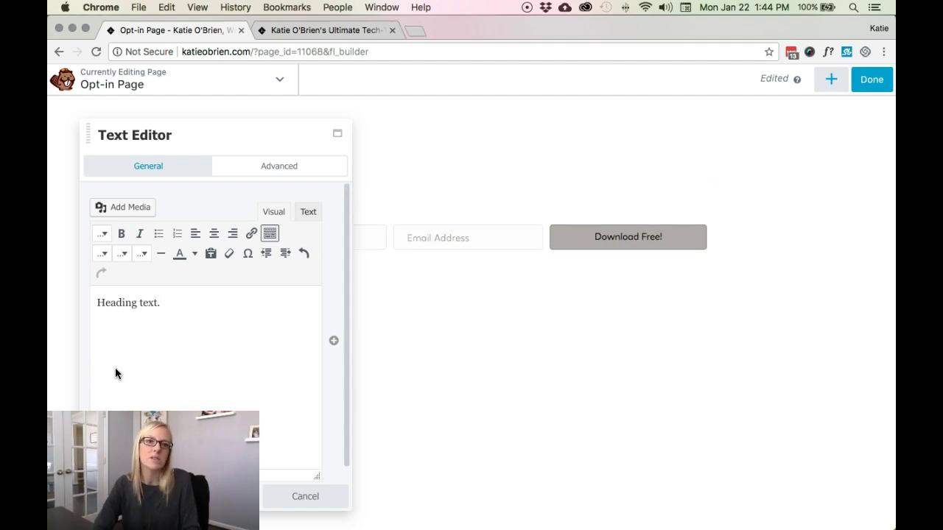
text(Text for)
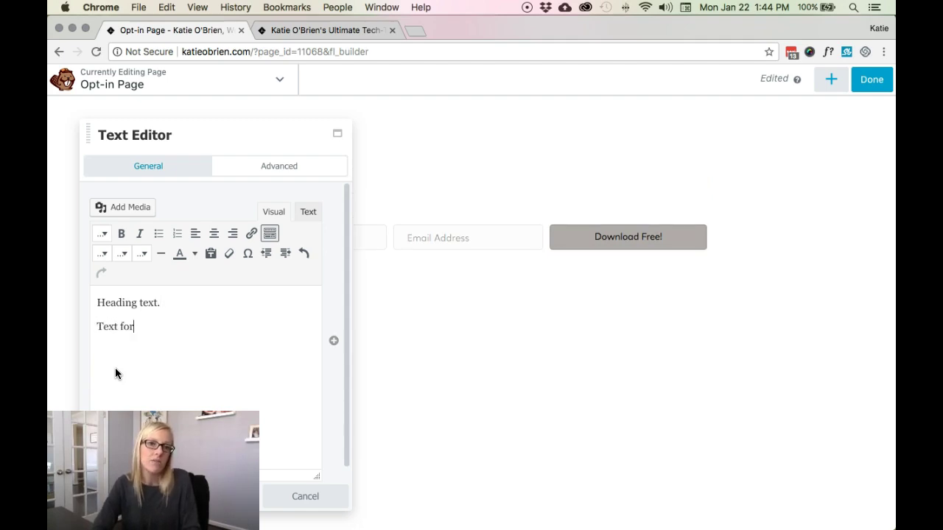
text( the boi)
key(BackSpace)
key(BackSpace)
text(ody.)
key(Return)
text(Instruction)
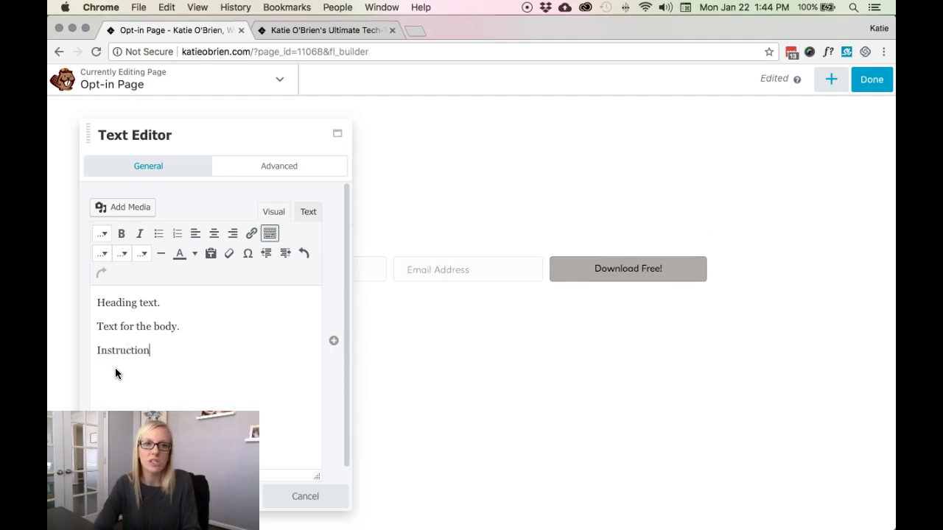
text(...)
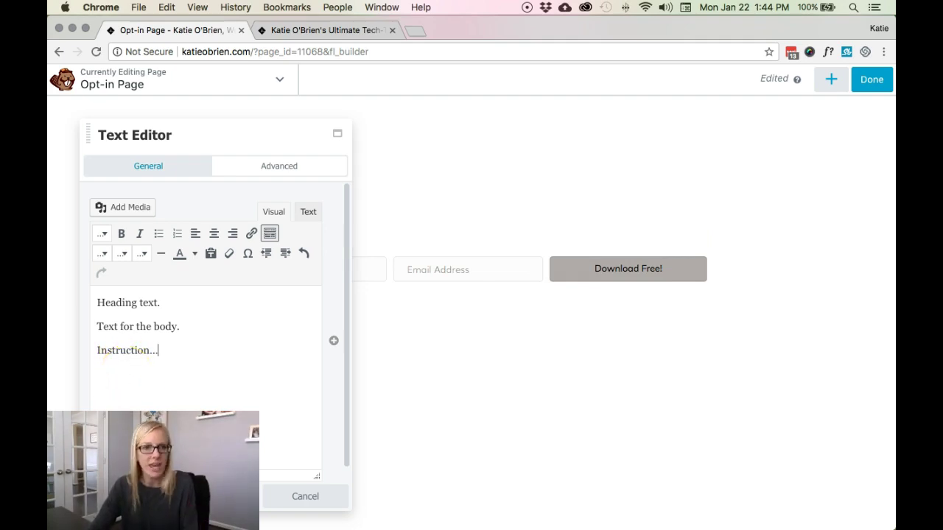
Format 'Heading text.' as Heading 3 and save the text block.
triple_click(168, 303)
click(98, 234)
click(151, 338)
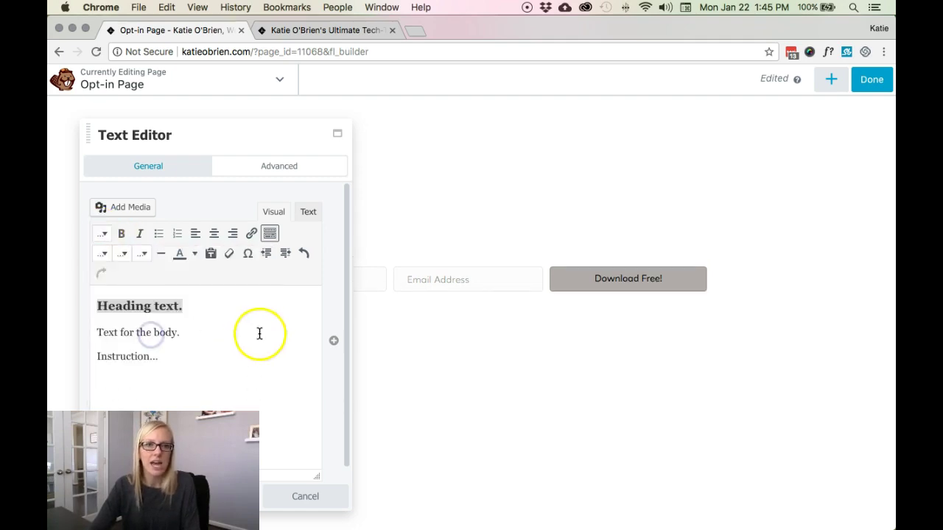
click(118, 496)
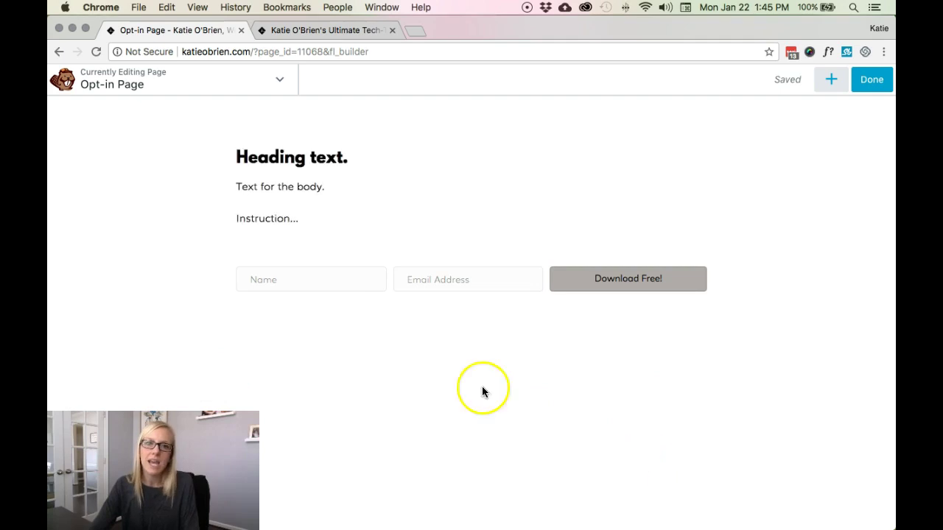
Add a Photo module right of the form with the black-and-white portrait, and save it.
click(831, 80)
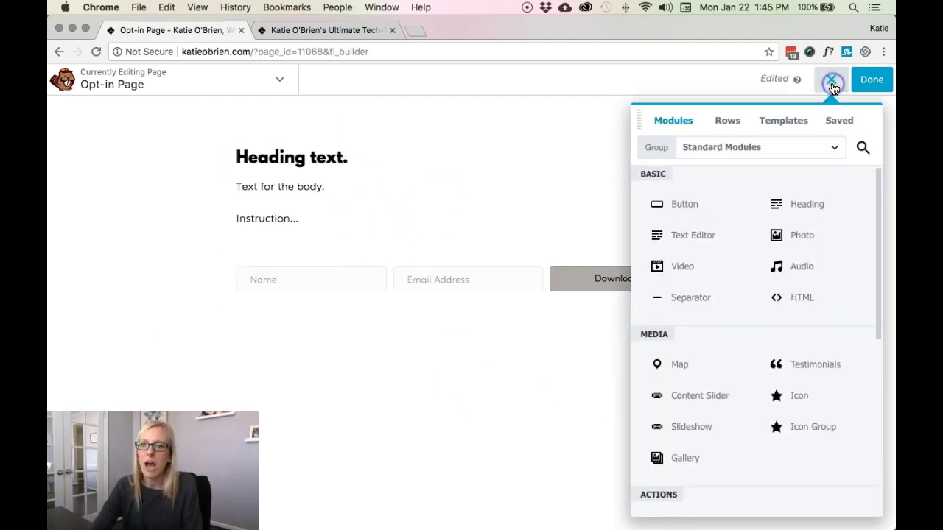
drag(814, 234, 720, 237)
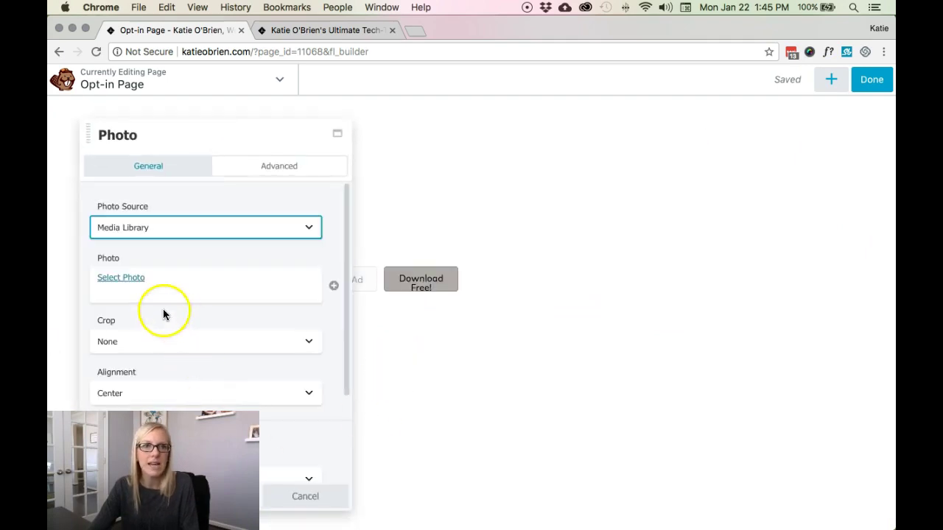
click(121, 279)
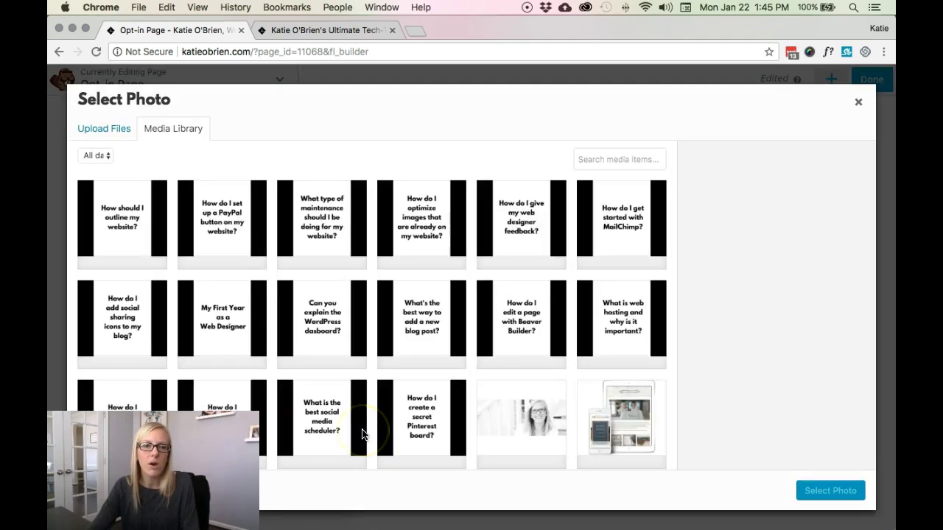
scroll(464, 320, down, 5)
scroll(466, 321, down, 2)
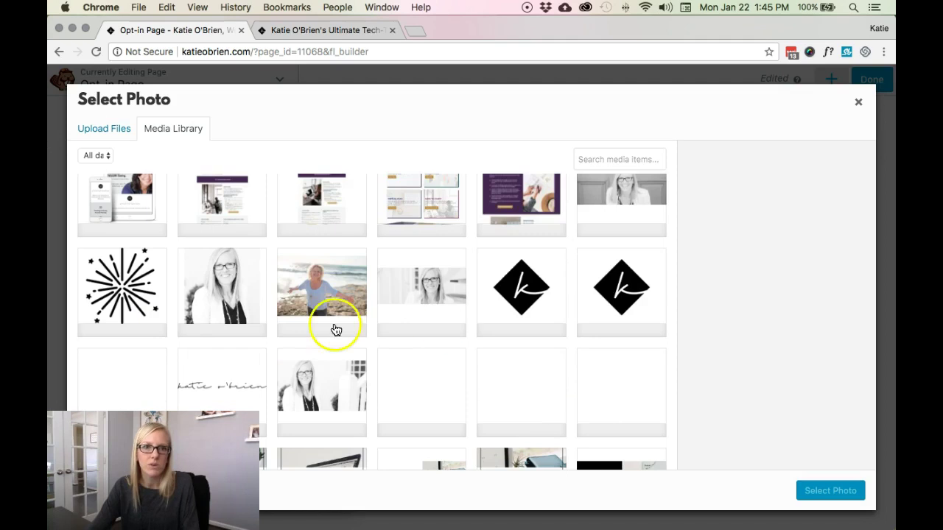
click(229, 289)
click(817, 492)
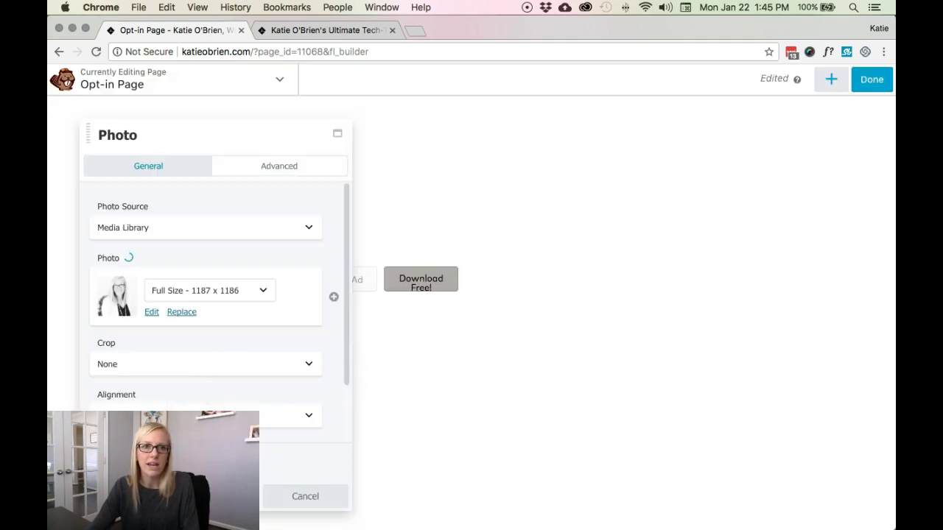
click(570, 504)
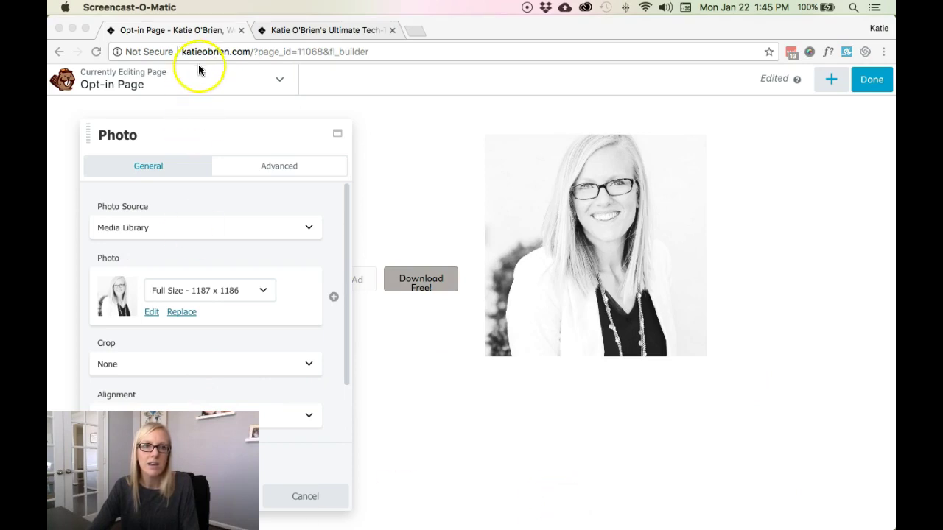
click(208, 130)
drag(196, 131, 417, 120)
click(364, 489)
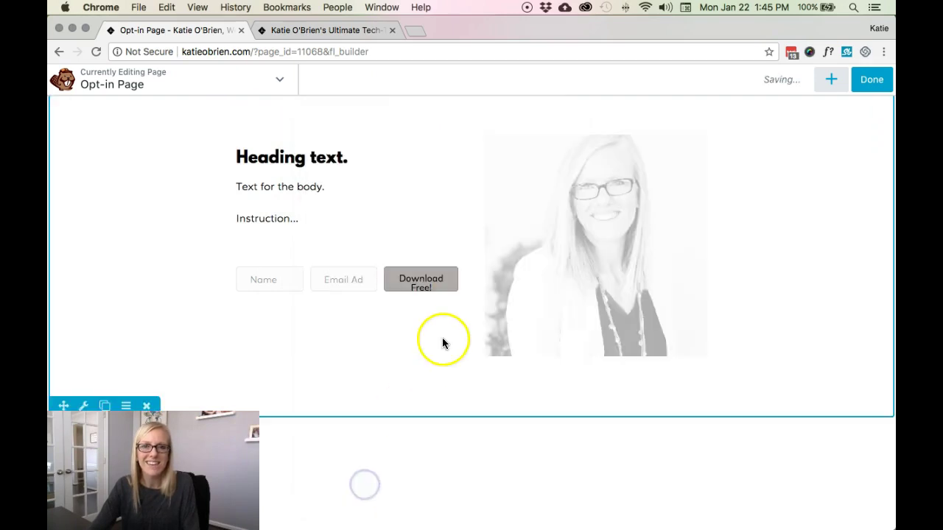
Change the opt-in form's Layout from Inline to Stacked and save it.
click(363, 288)
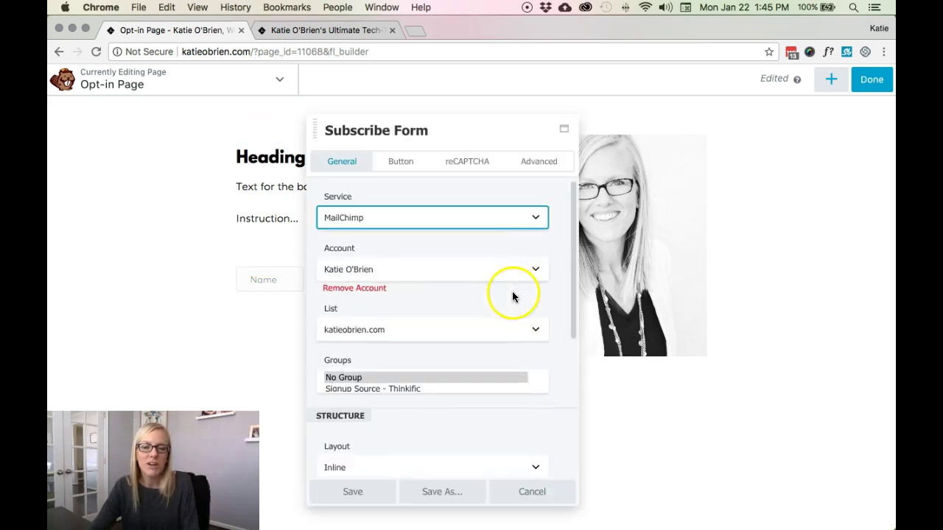
scroll(501, 310, down, 1)
scroll(394, 269, up, 1)
scroll(394, 270, down, 2)
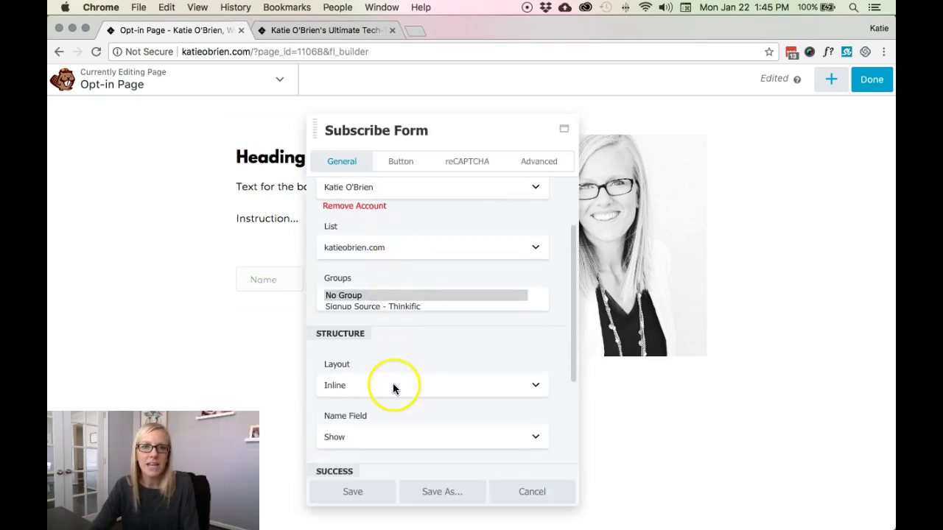
click(394, 392)
click(394, 372)
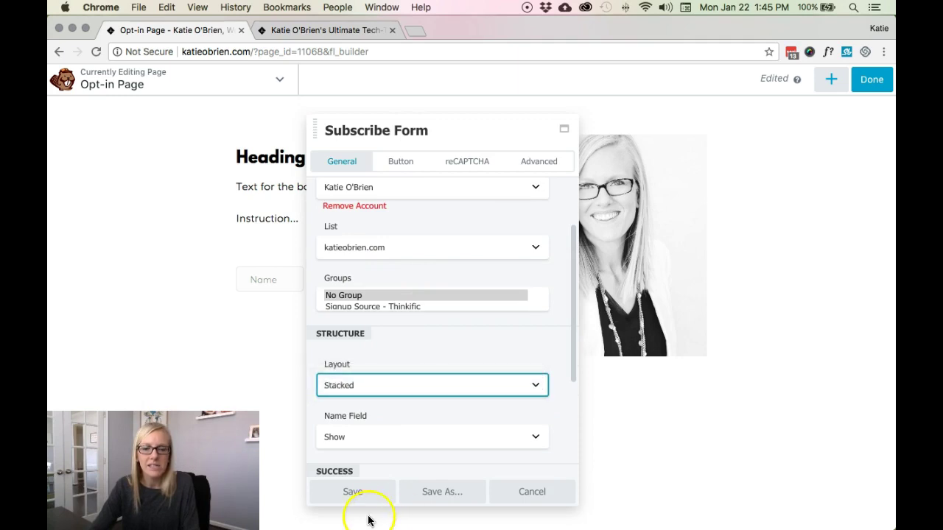
click(352, 496)
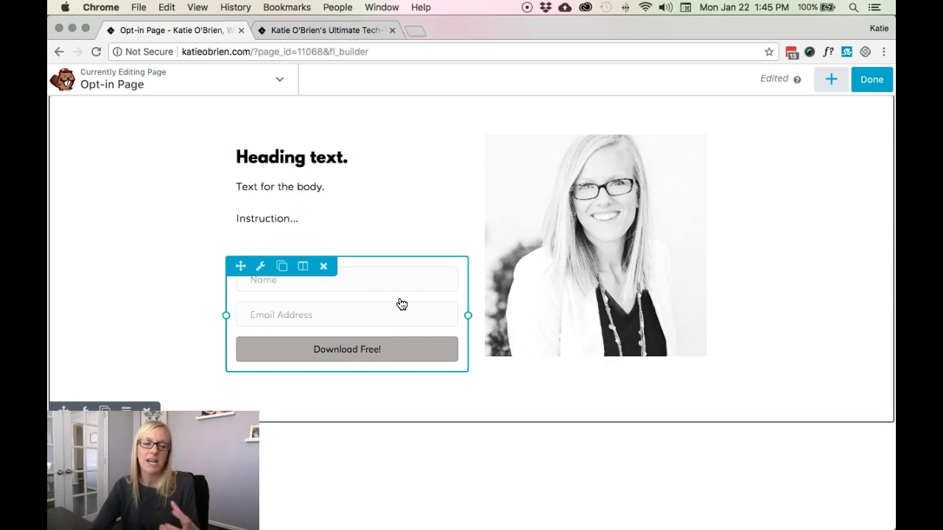
Search modules for 'powersubs' and drop the PowerPack Subscribe Form below the opt-in row.
click(830, 80)
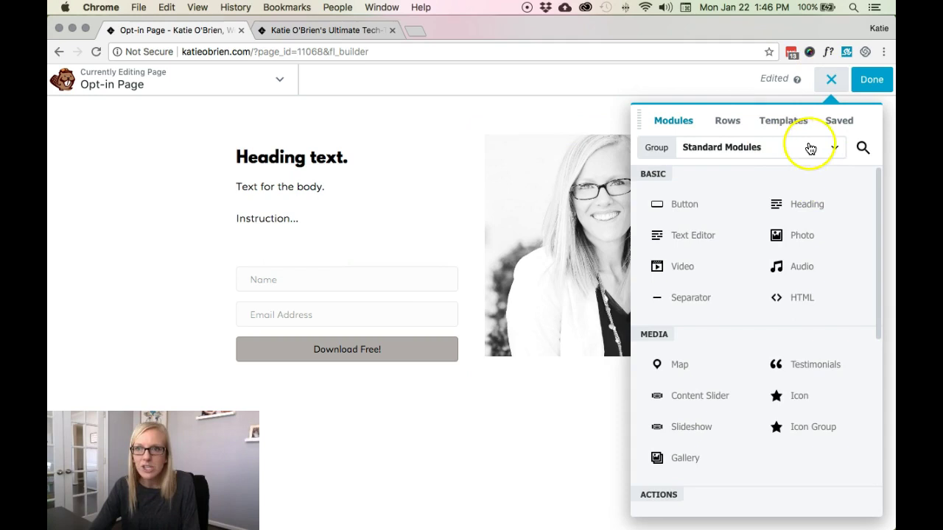
click(863, 148)
text(power)
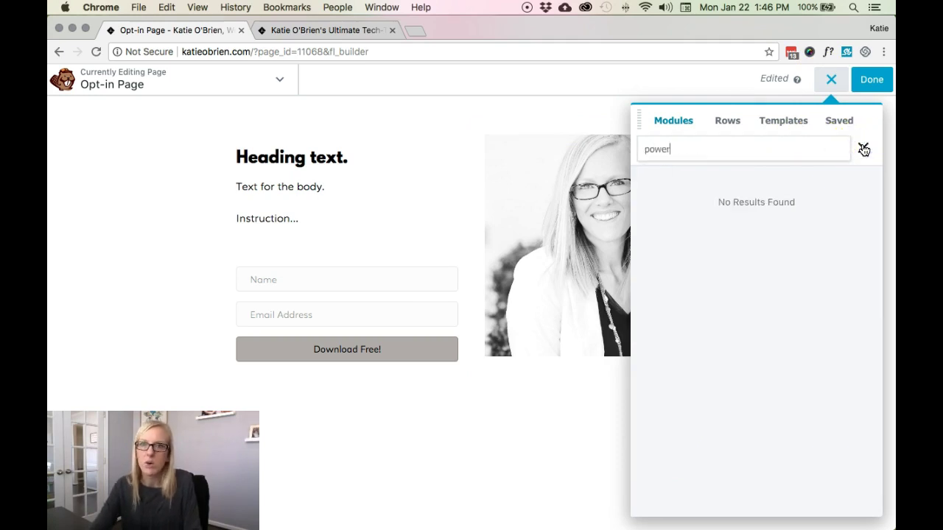
text(subs)
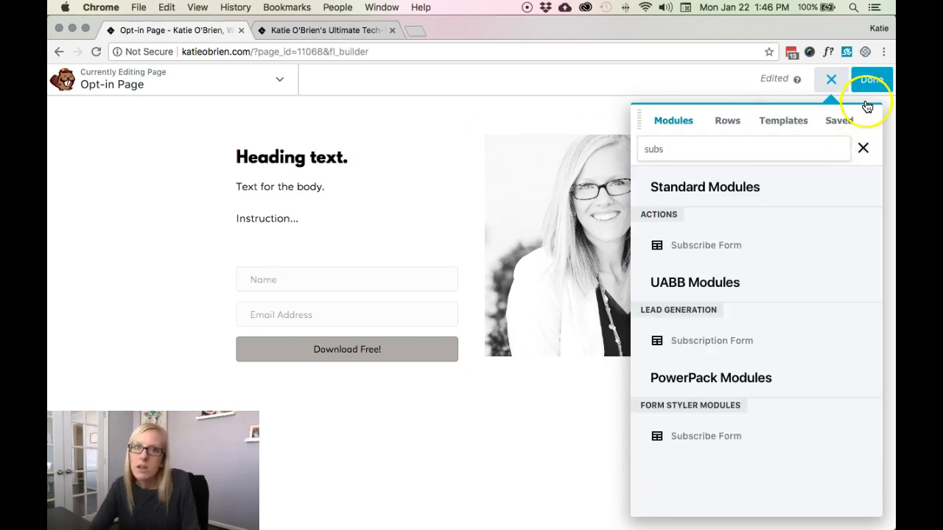
drag(732, 433, 438, 469)
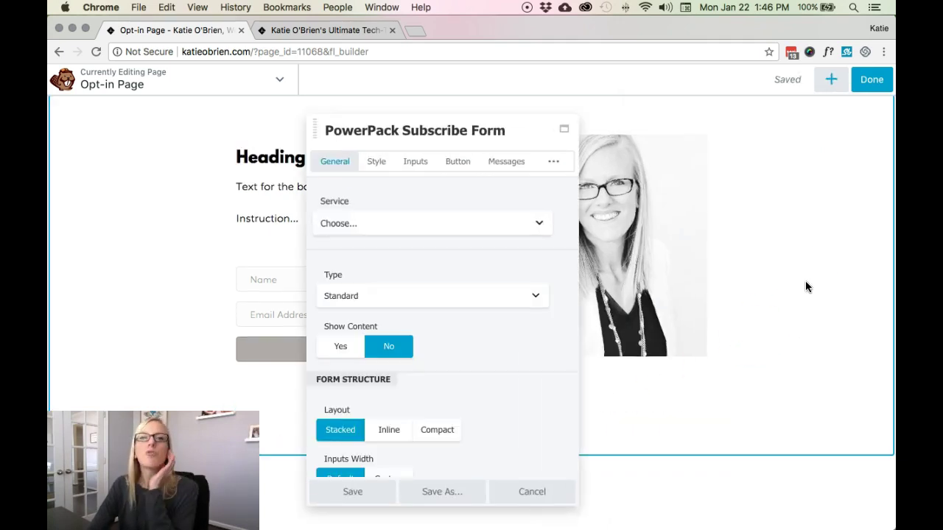
scroll(370, 435, down, 3)
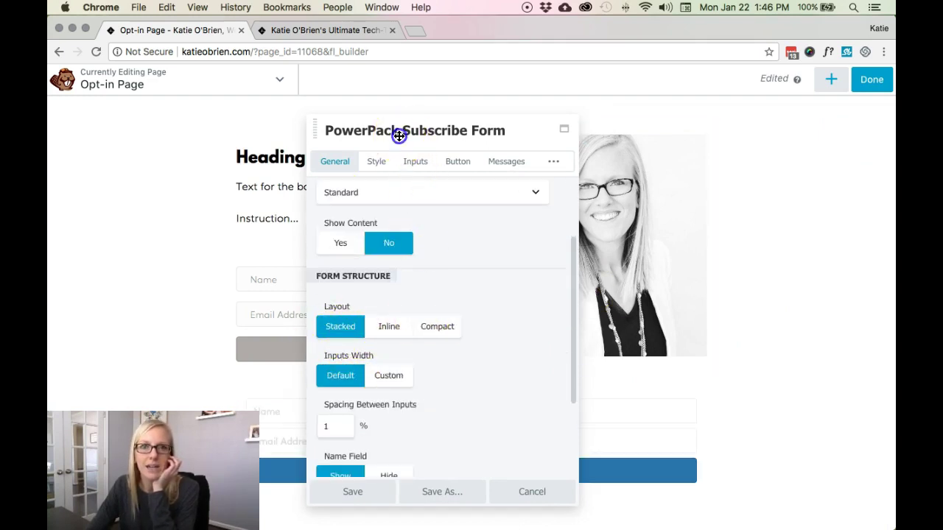
drag(402, 134, 701, 126)
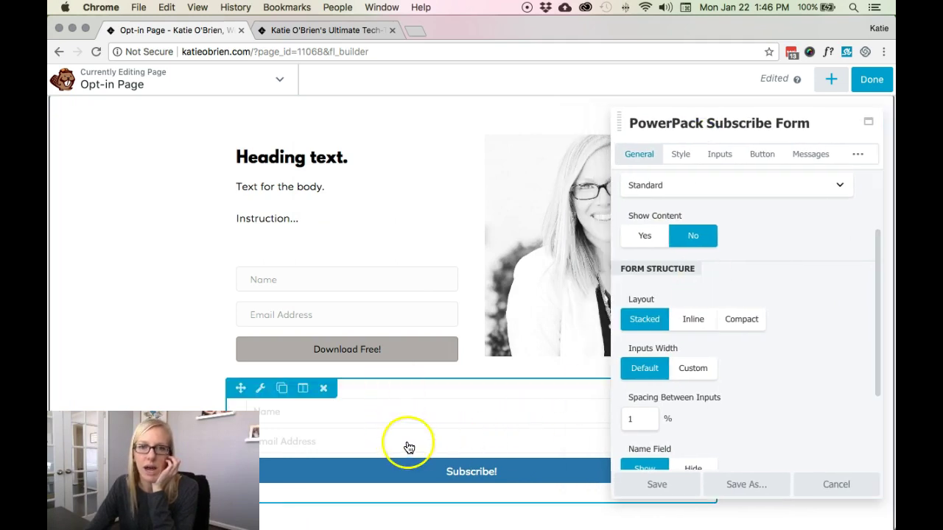
Set the new form to the compact layout and review its Style and Inputs settings.
click(760, 324)
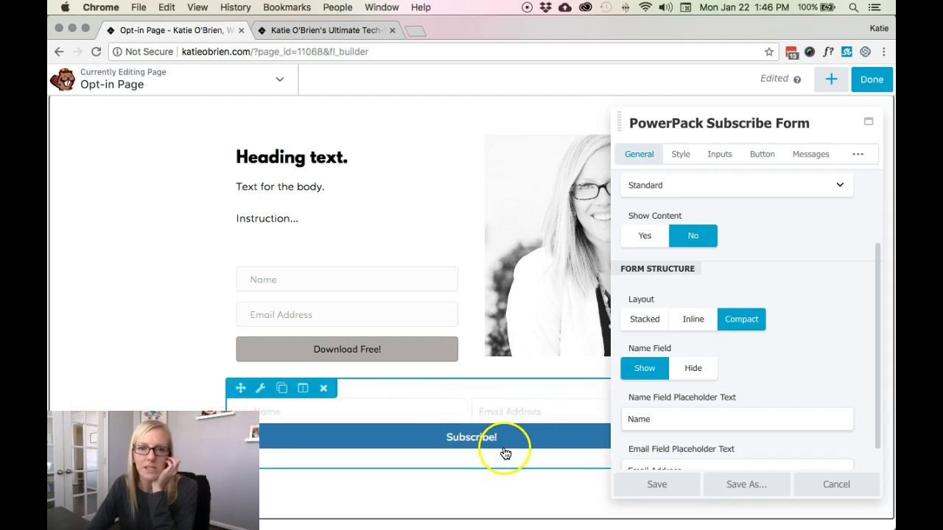
click(676, 154)
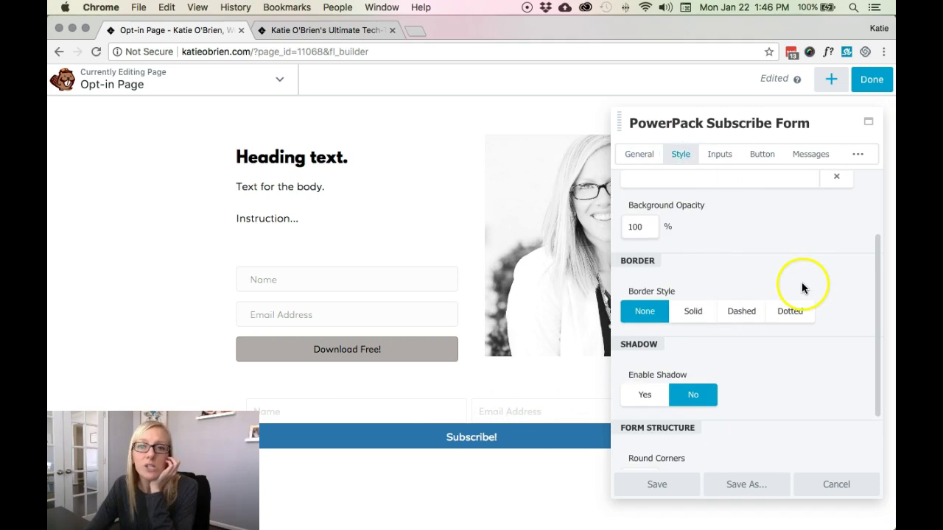
scroll(802, 306, up, 3)
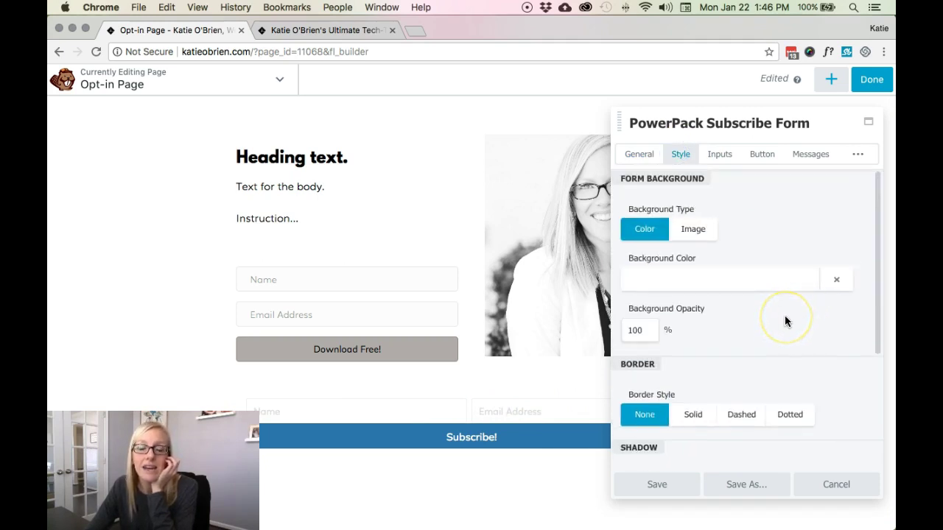
scroll(785, 320, down, 3)
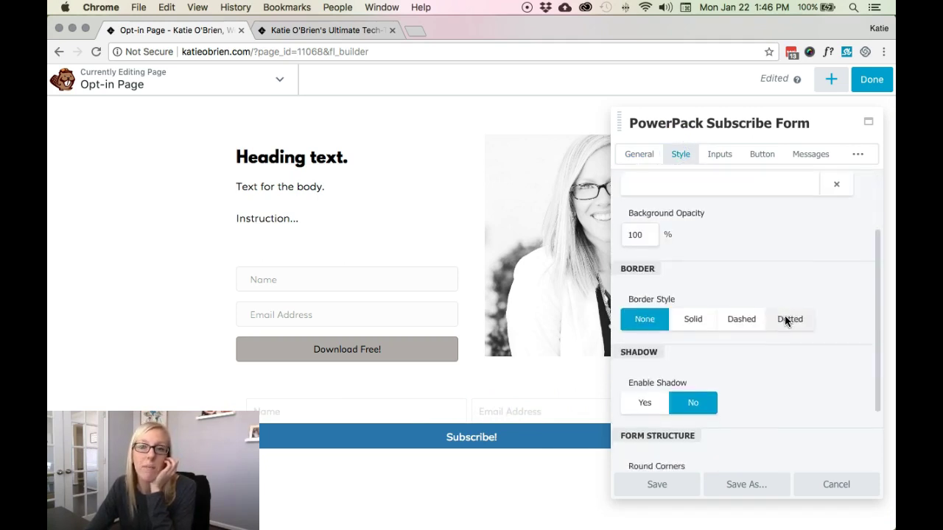
scroll(785, 321, down, 3)
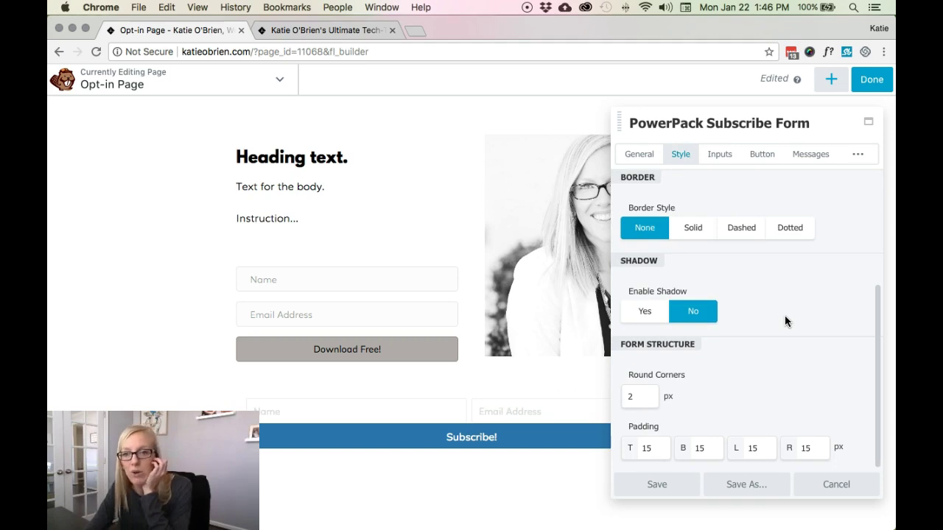
mouse_move(316, 432)
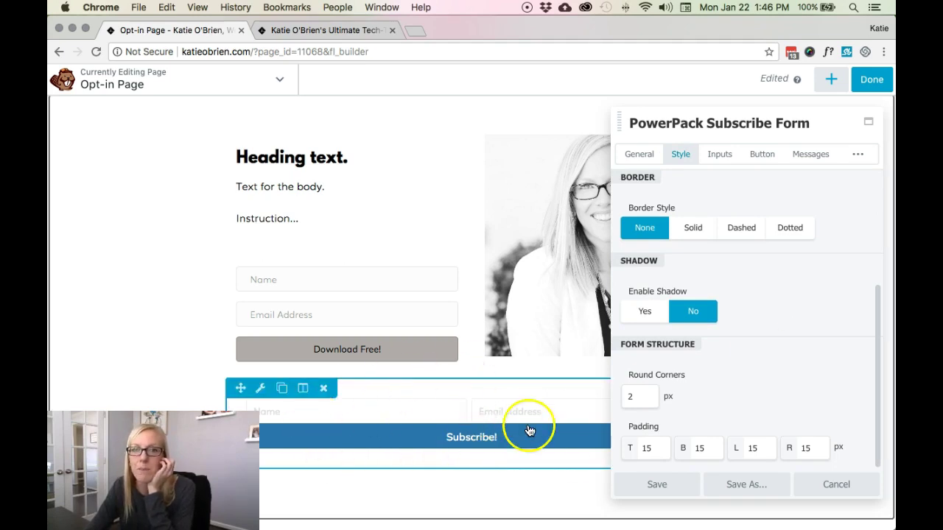
click(722, 154)
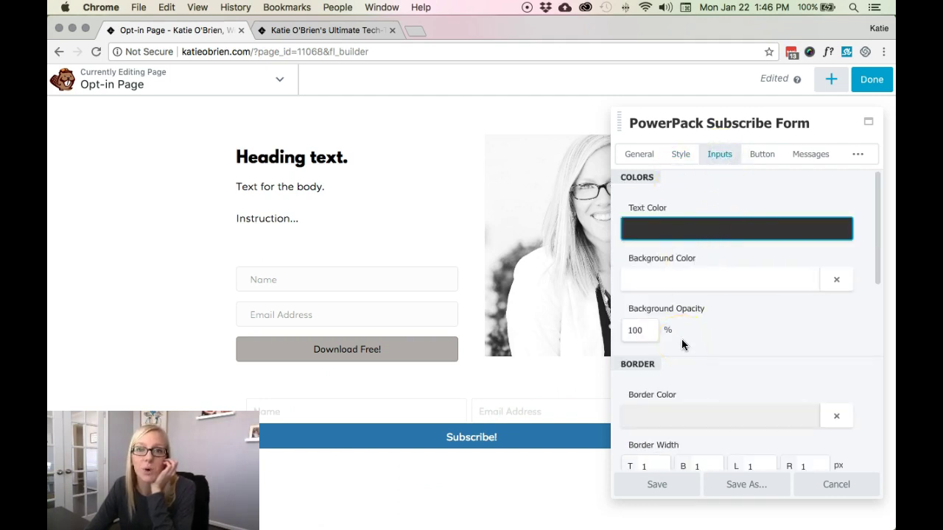
click(370, 404)
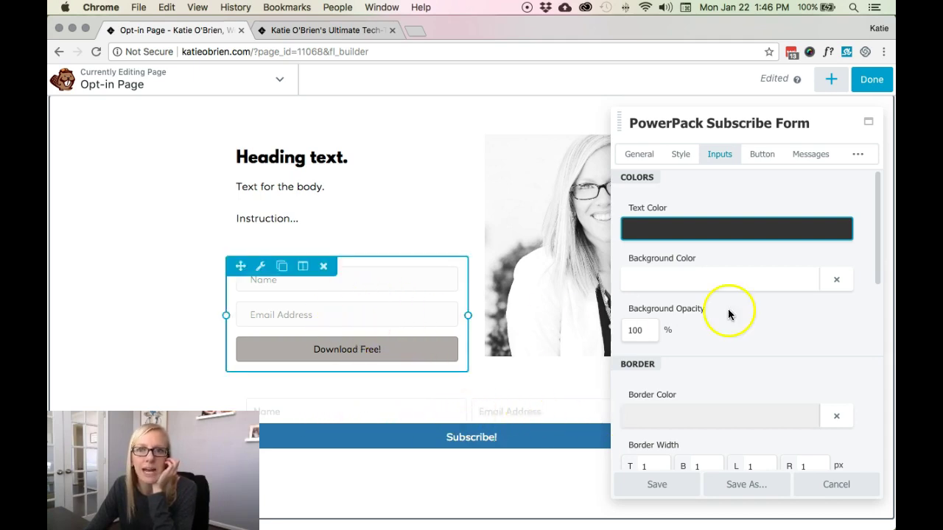
Look over the subscribe form's Button and success message settings.
click(761, 156)
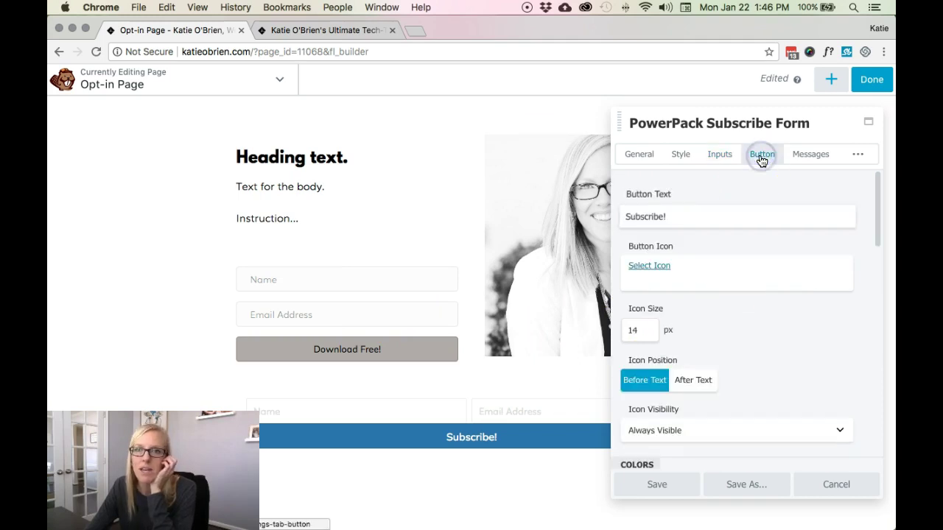
scroll(787, 324, down, 3)
scroll(787, 327, down, 10)
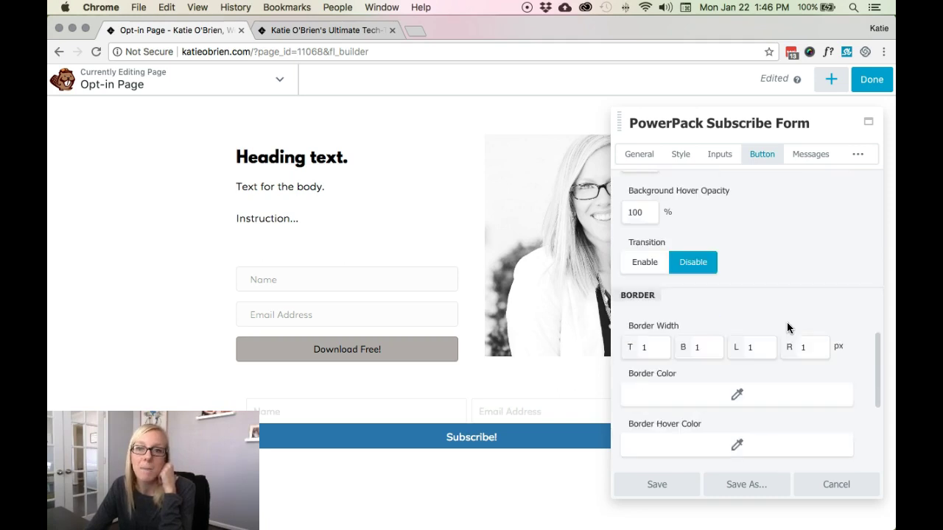
click(659, 341)
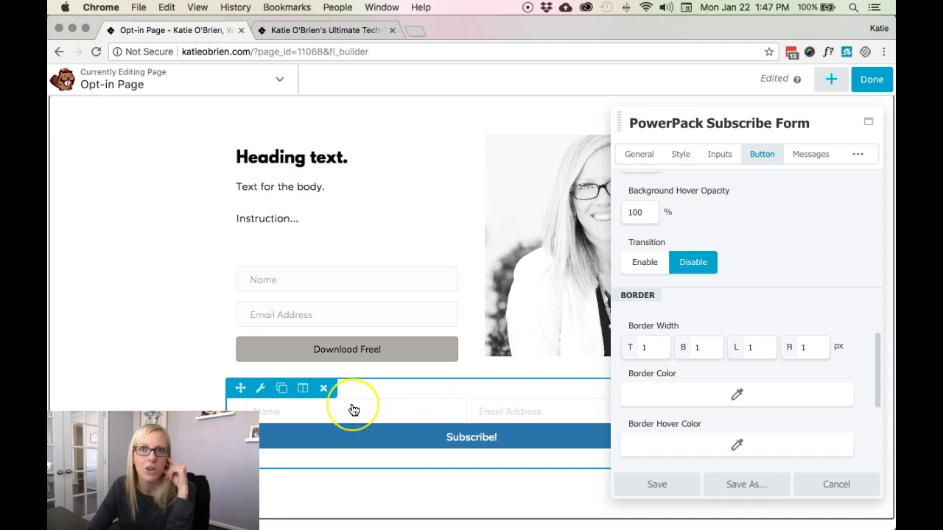
click(822, 155)
scroll(753, 395, down, 3)
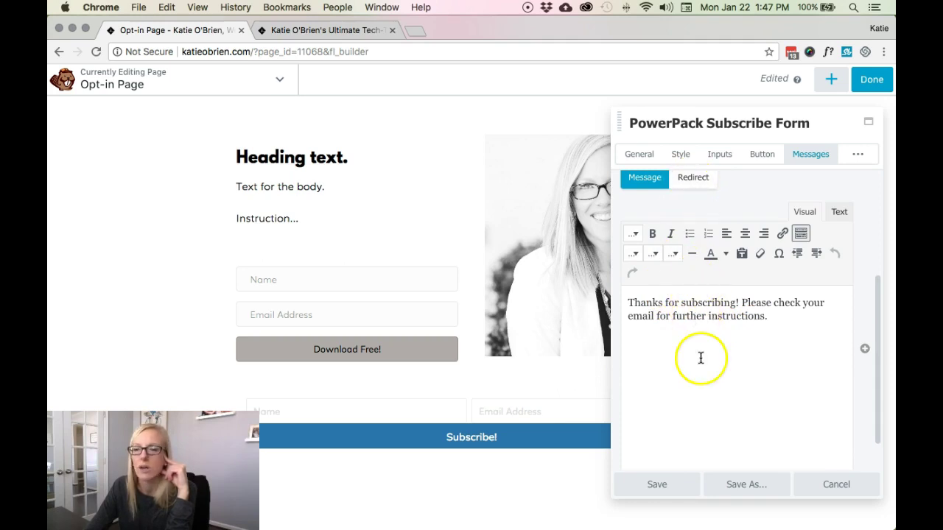
Review the form's Typography settings, leaving the input text font at Default.
click(859, 156)
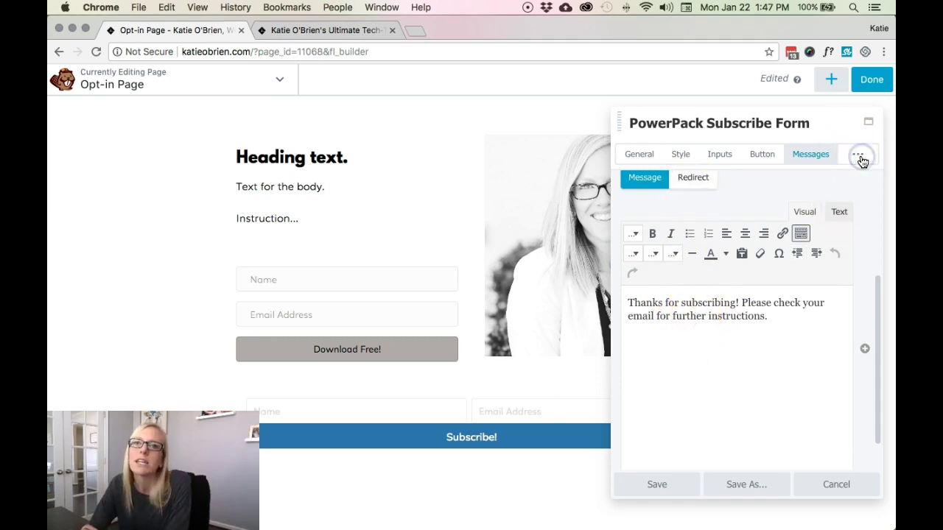
click(684, 192)
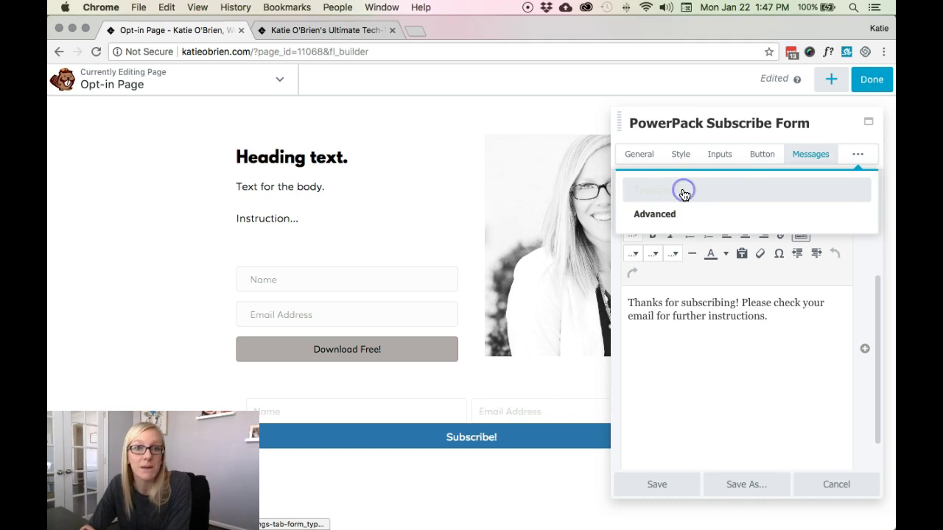
scroll(745, 326, up, 5)
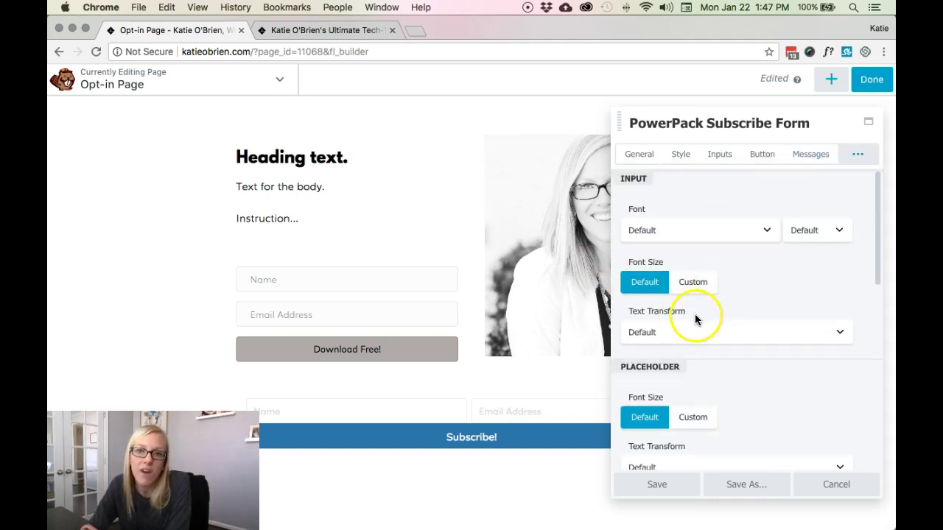
click(758, 233)
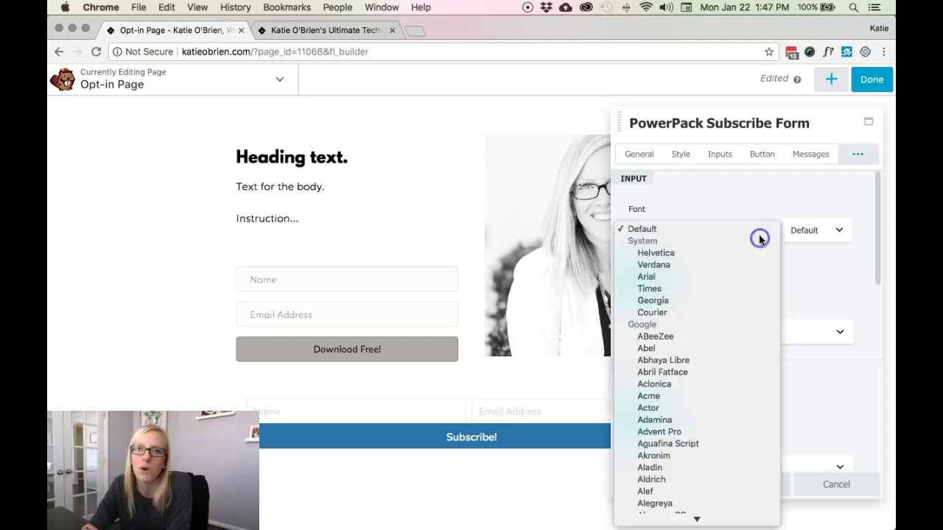
click(818, 282)
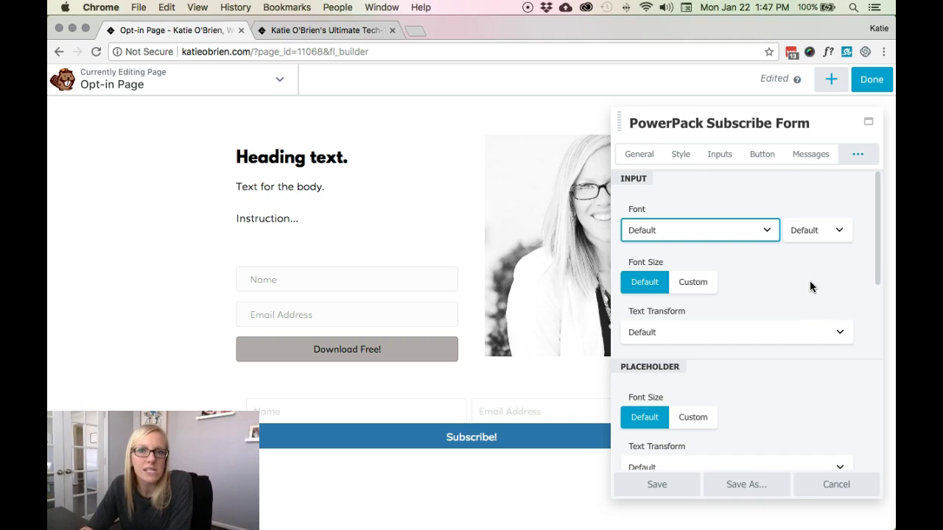
click(808, 289)
click(730, 331)
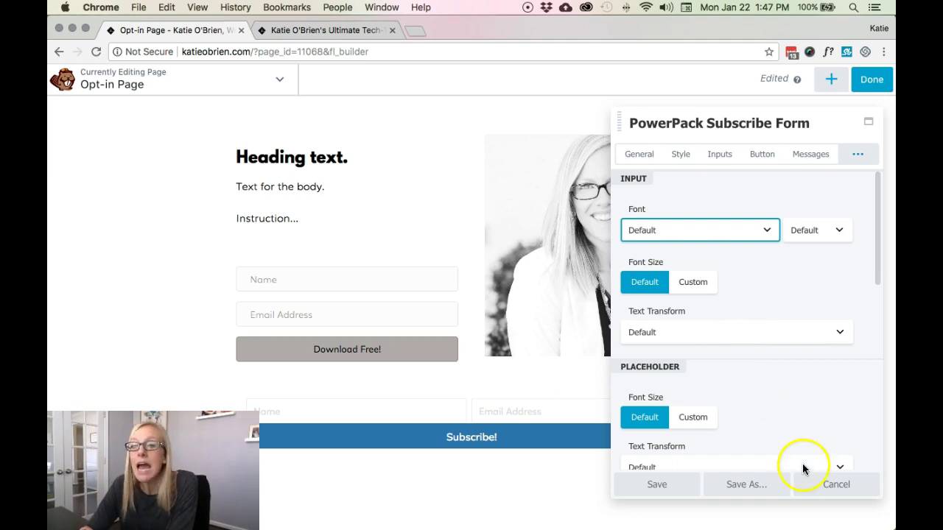
Cancel the form settings, finish editing, and switch to the live /resourcelist/ page.
click(856, 489)
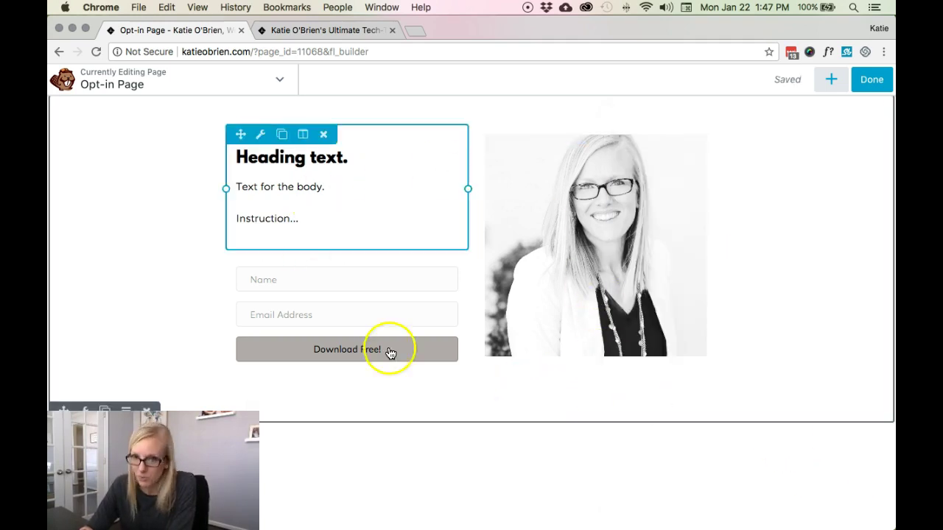
mouse_move(501, 262)
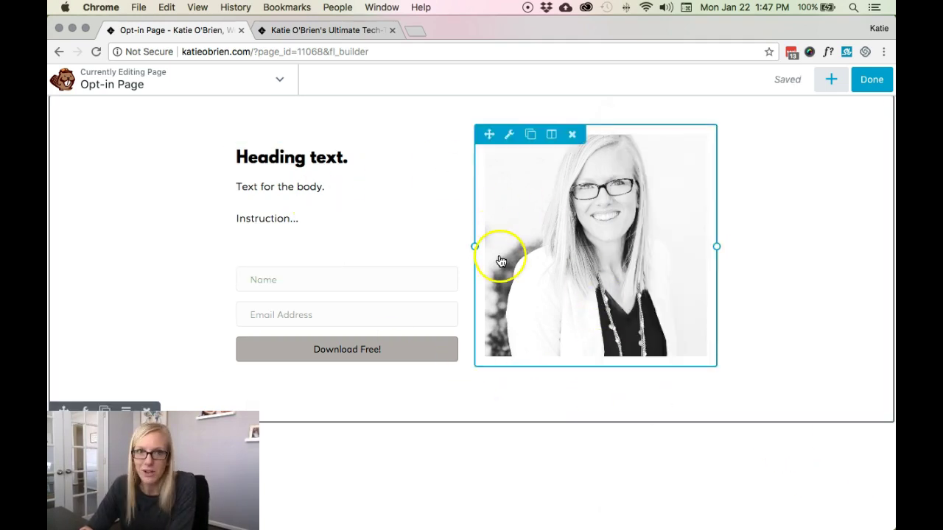
click(871, 79)
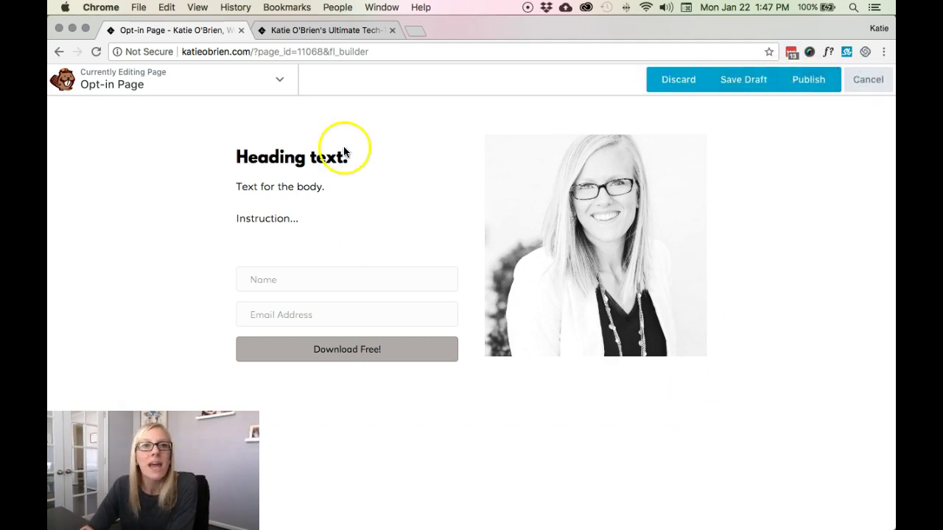
click(330, 33)
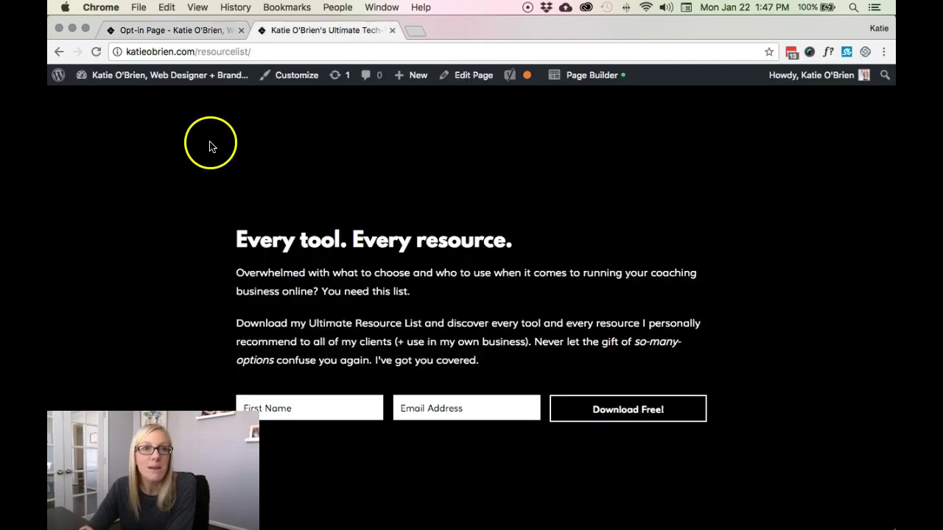
scroll(187, 213, down, 1)
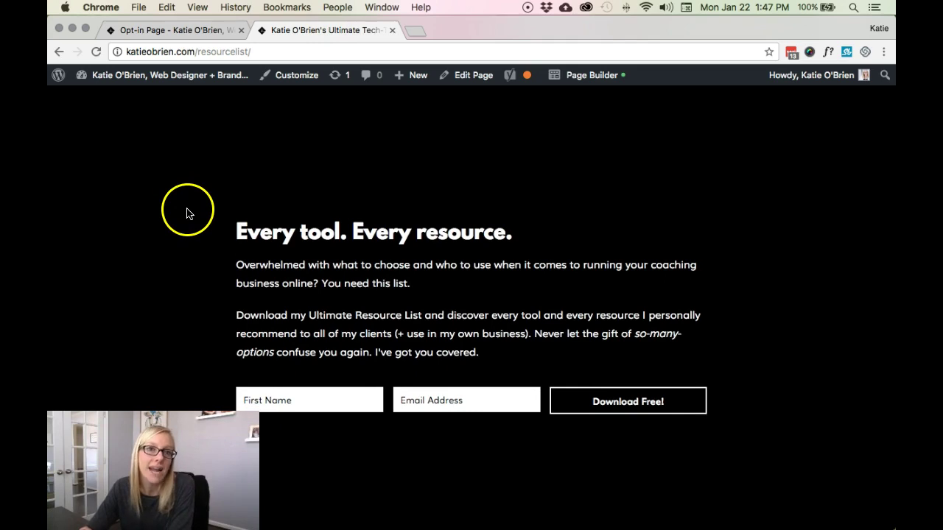
scroll(199, 211, down, 3)
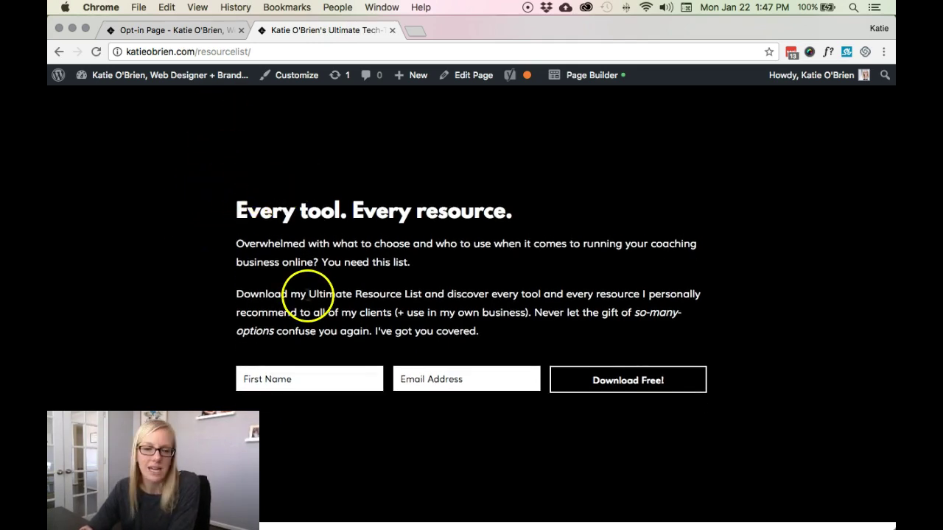
scroll(766, 343, down, 10)
scroll(766, 342, up, 12)
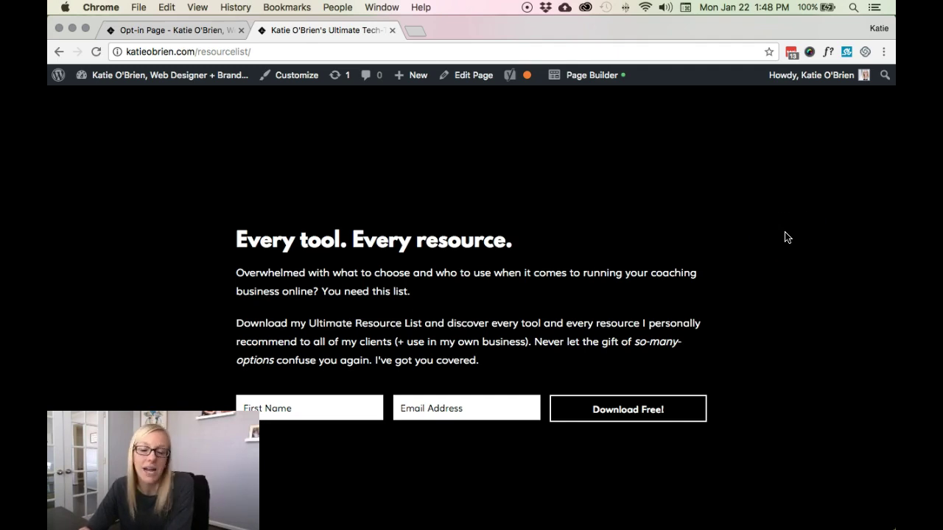
scroll(785, 237, down, 4)
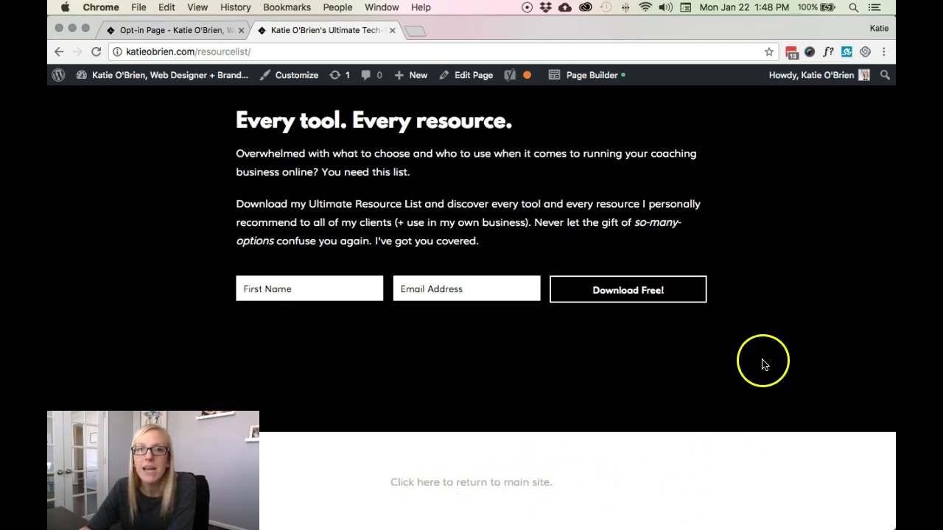
Follow the footer link 'Click here to return to main site.' to the home page.
click(516, 480)
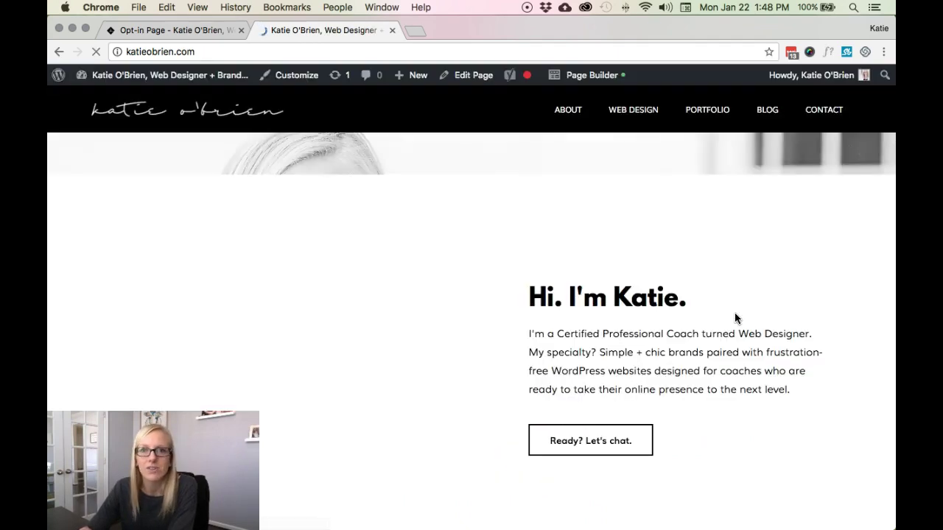